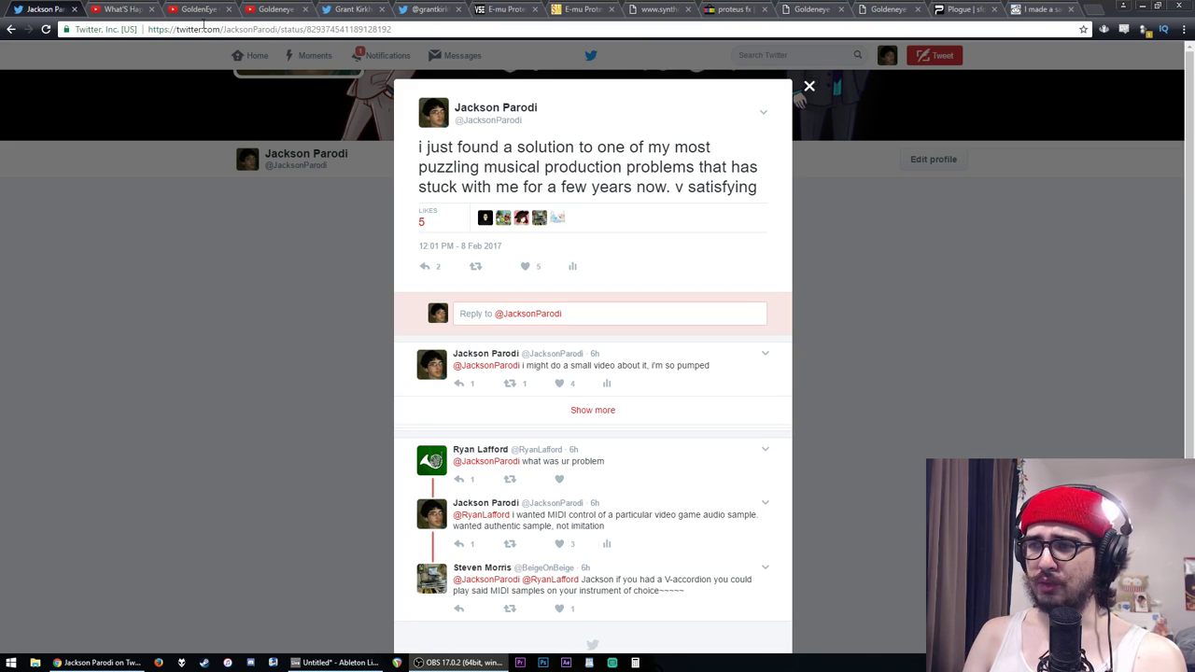
- Play a few seconds of the Léon soundtrack video, then pause it
left_click(130, 8)
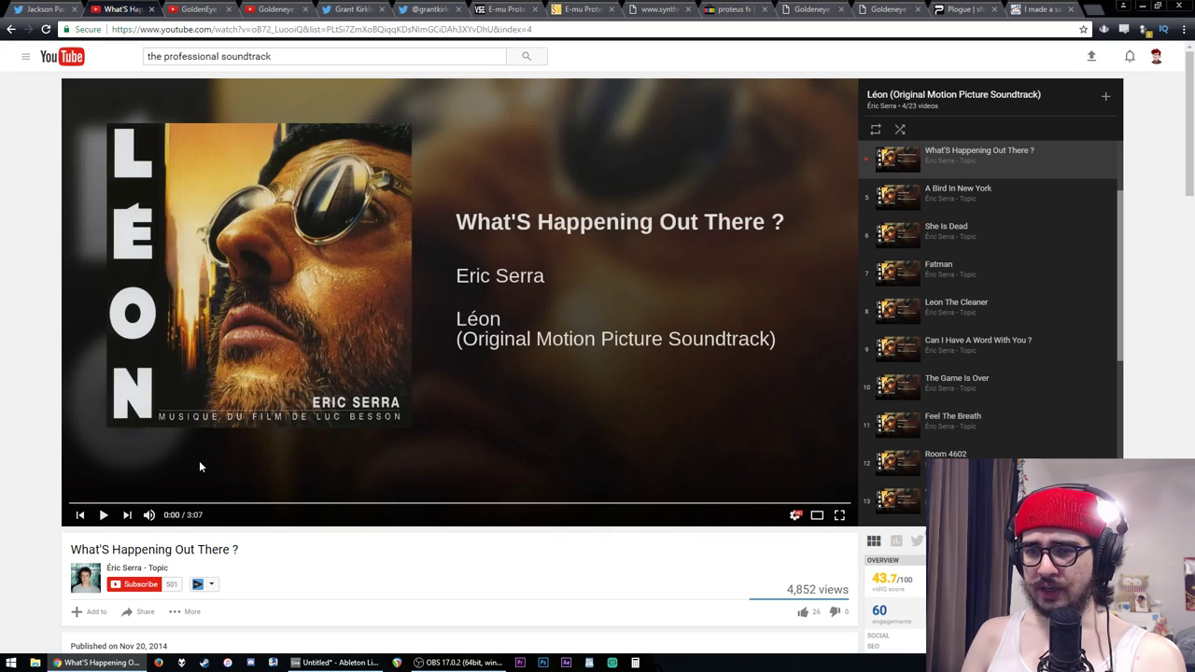
left_click(106, 518)
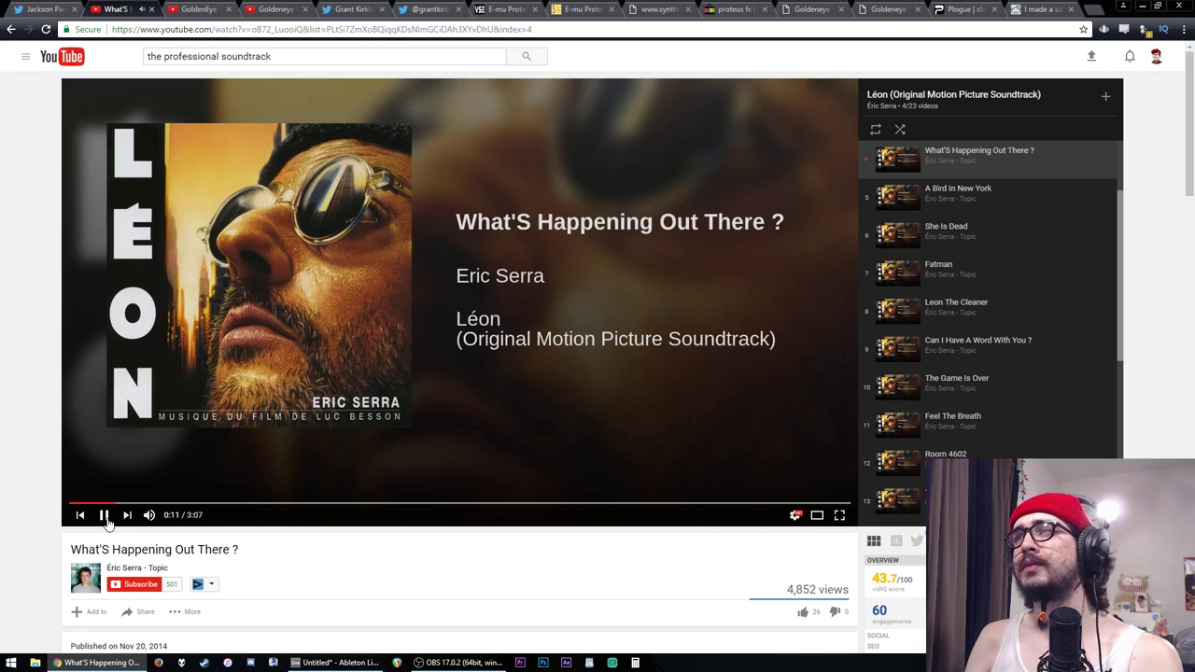
left_click(105, 516)
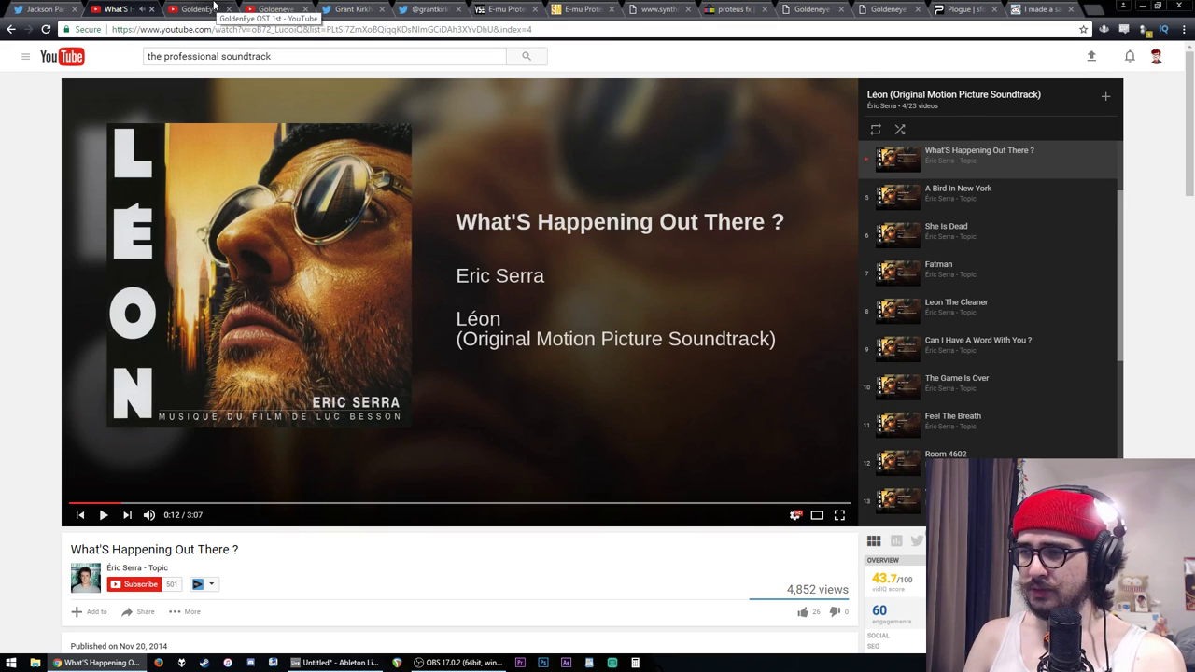
- Play and pause the GoldenEye OST track, then bring up the Goldeneye 007 Caverns video
left_click(214, 8)
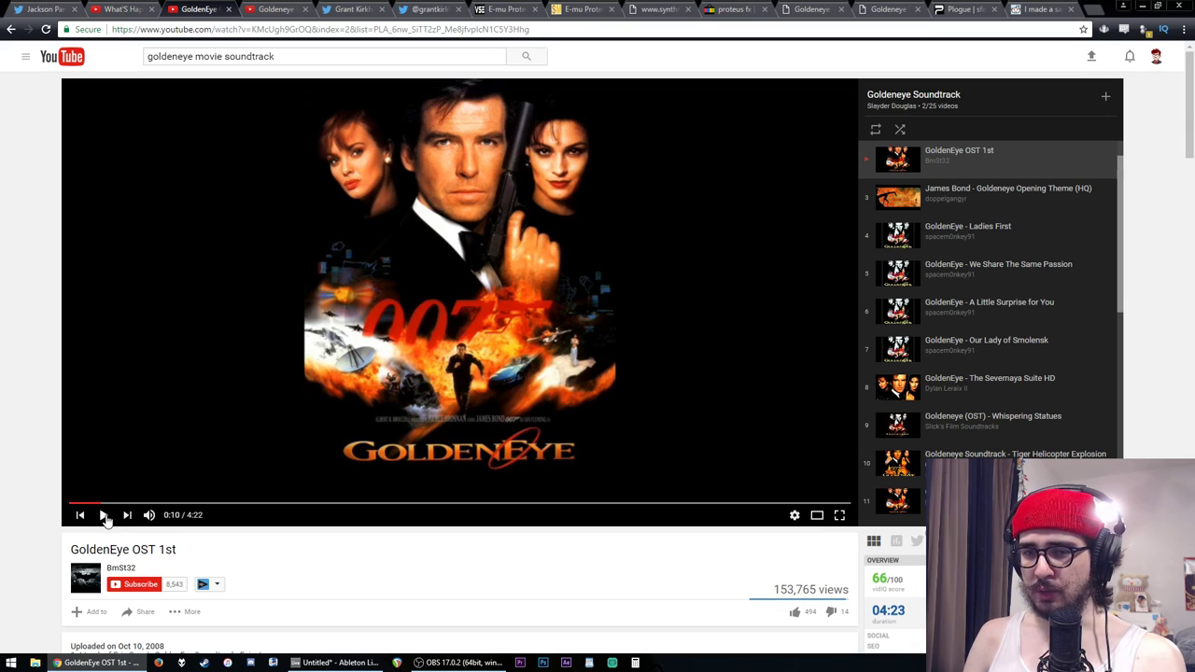
left_click(104, 515)
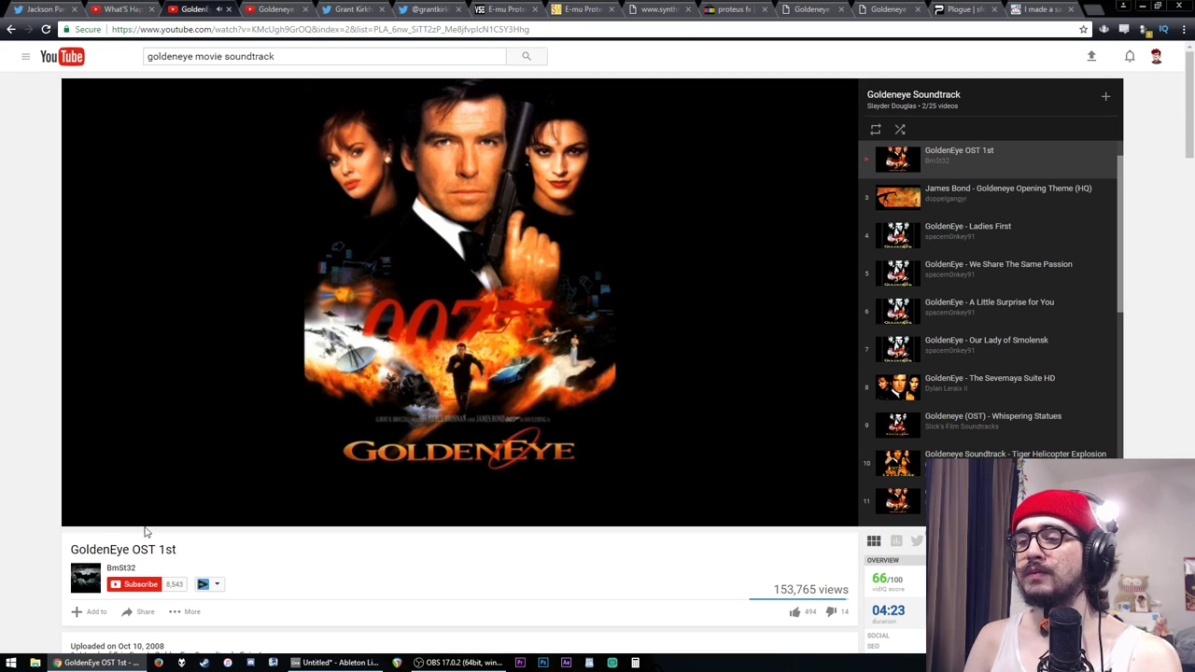
mouse_move(106, 520)
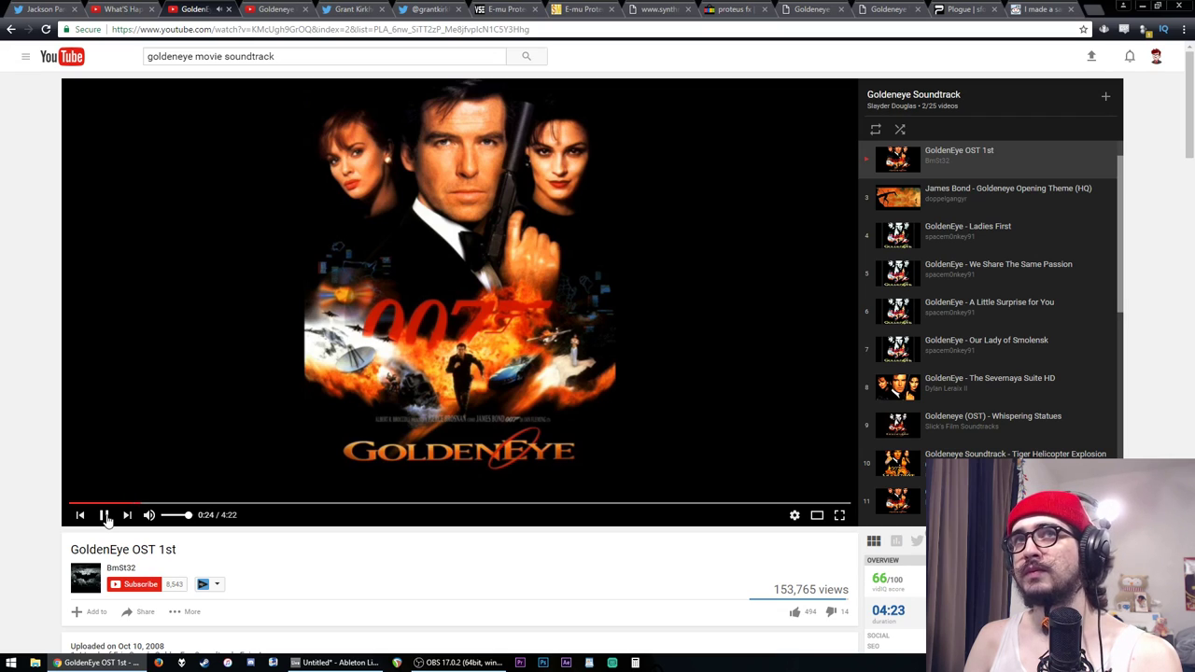
left_click(106, 518)
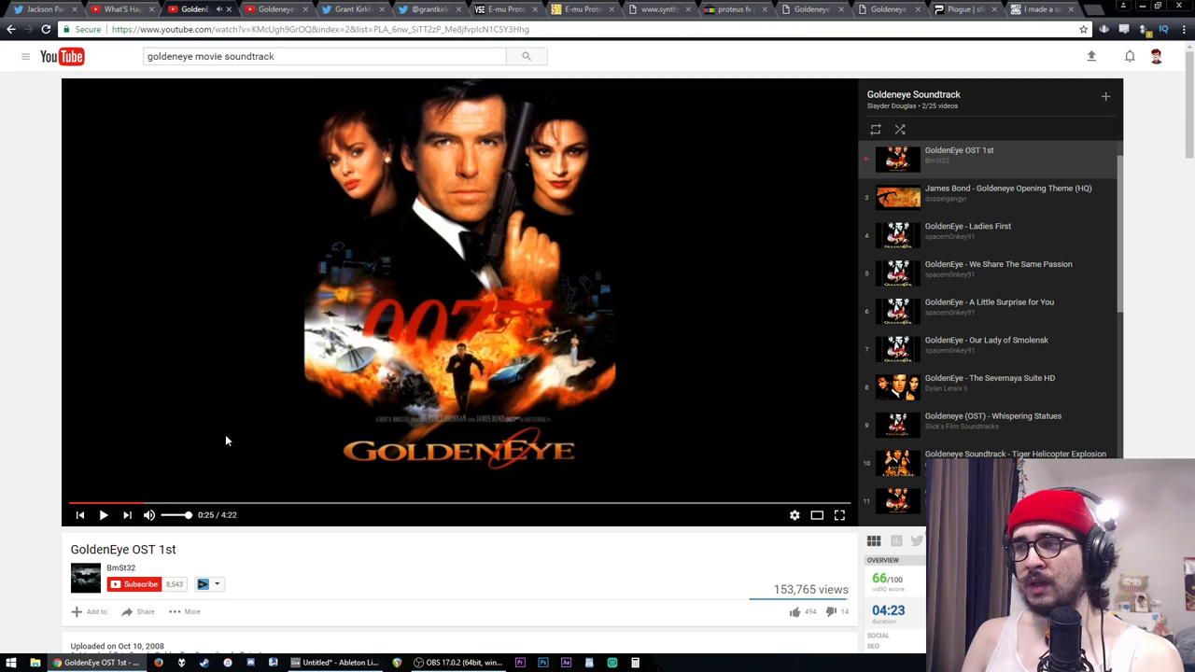
left_click(286, 8)
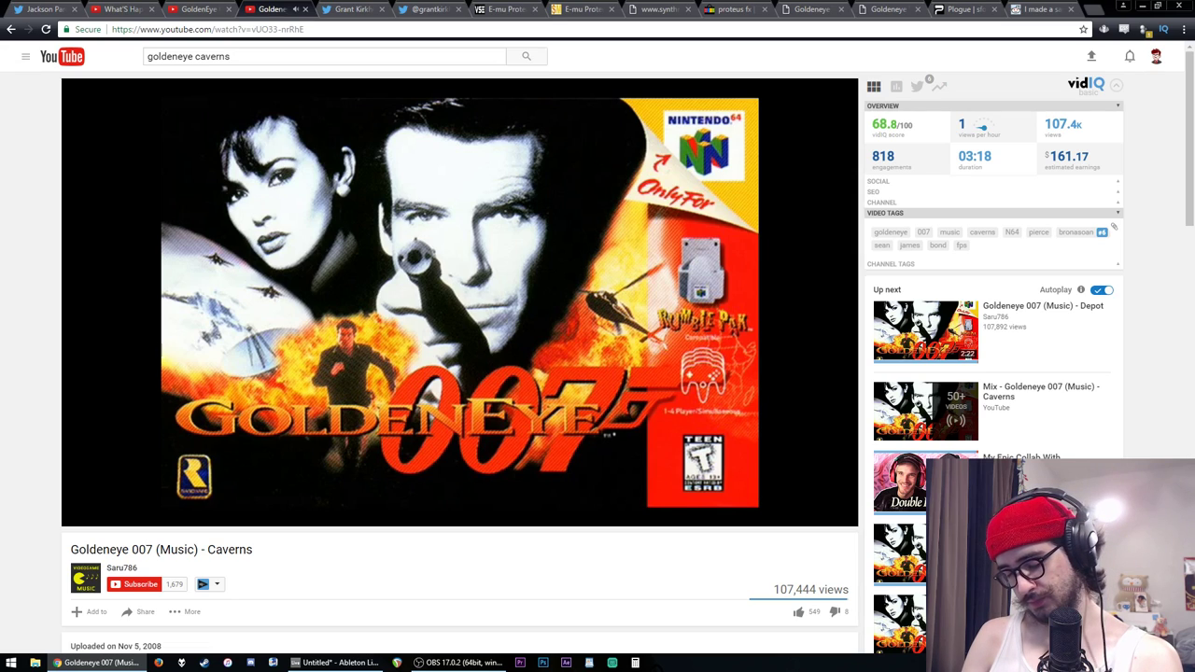
left_click(419, 300)
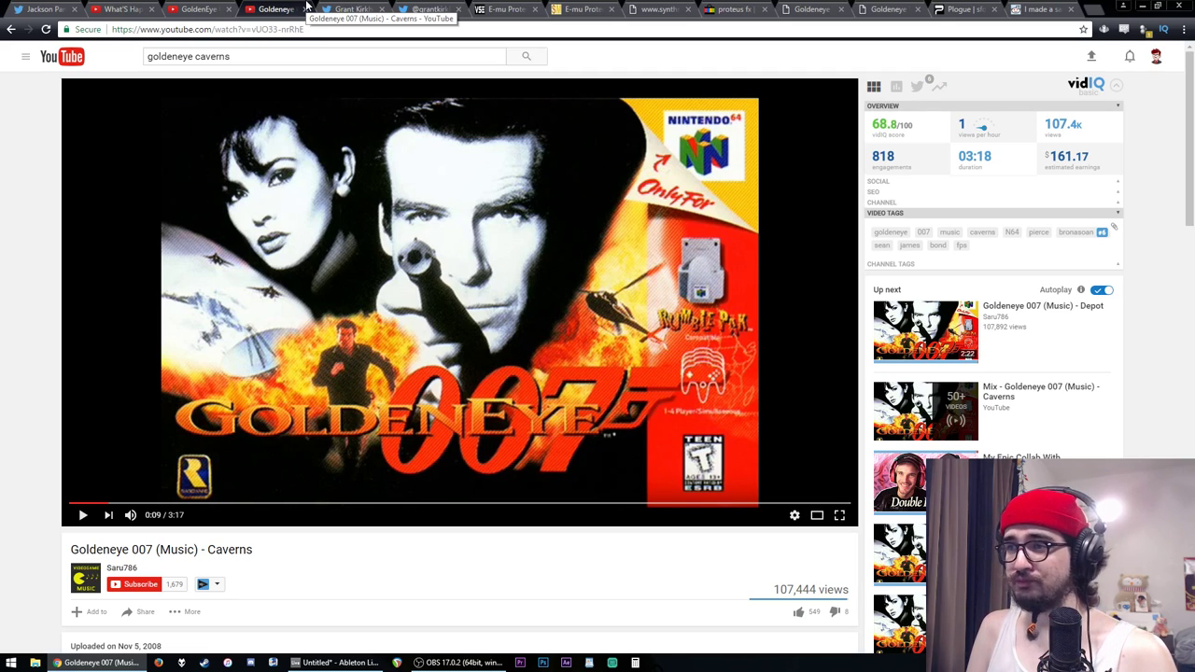
- Show the composer's Twitter reply identifying the sound as 'infinite' from an EMU Proteus FX
left_click(342, 9)
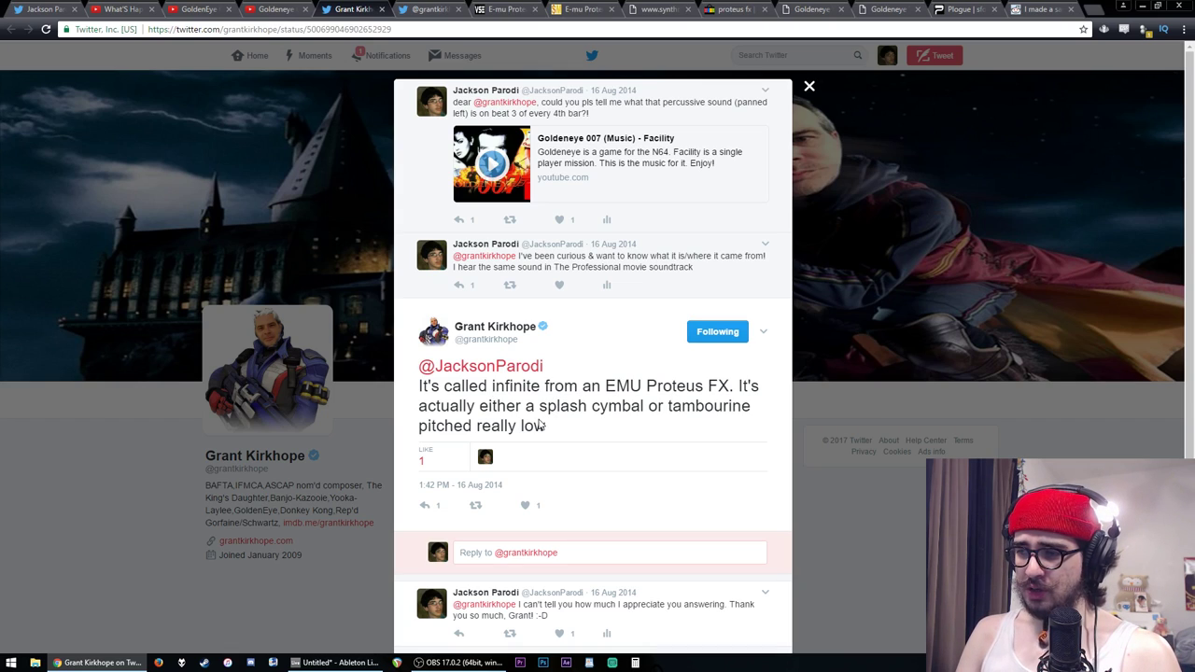
- Google the word 'Goldeneye' from the Caverns video title and open the GoldenEye Wikipedia article
left_click(276, 9)
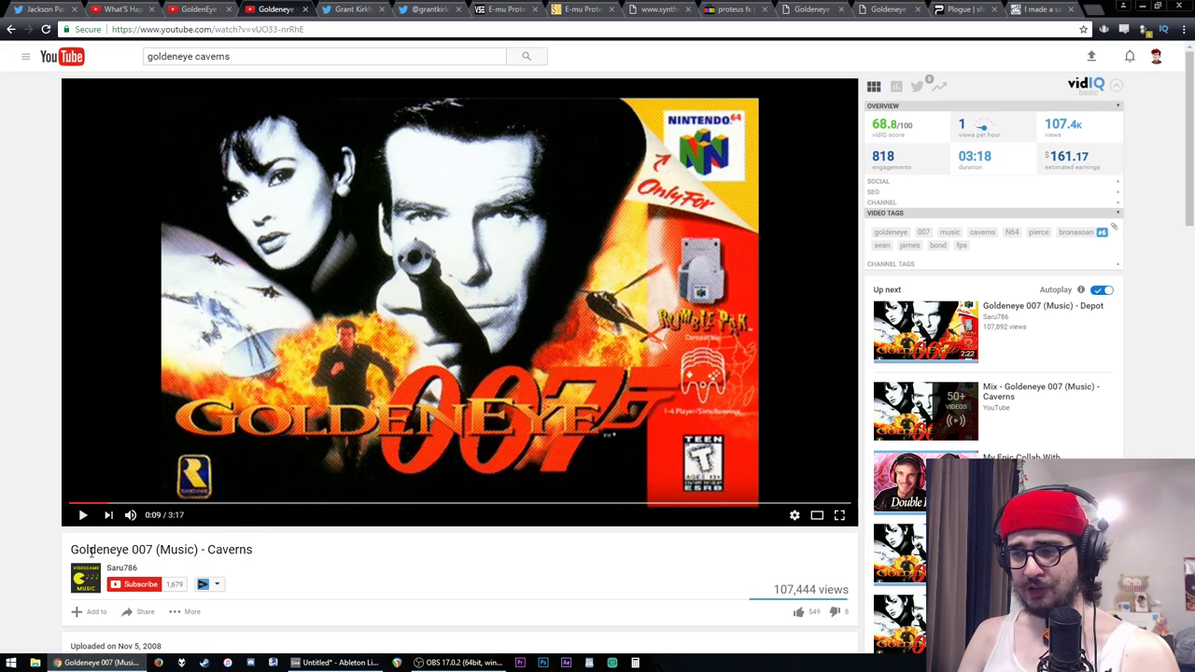
double_click(91, 553)
right_click(92, 553)
left_click(130, 579)
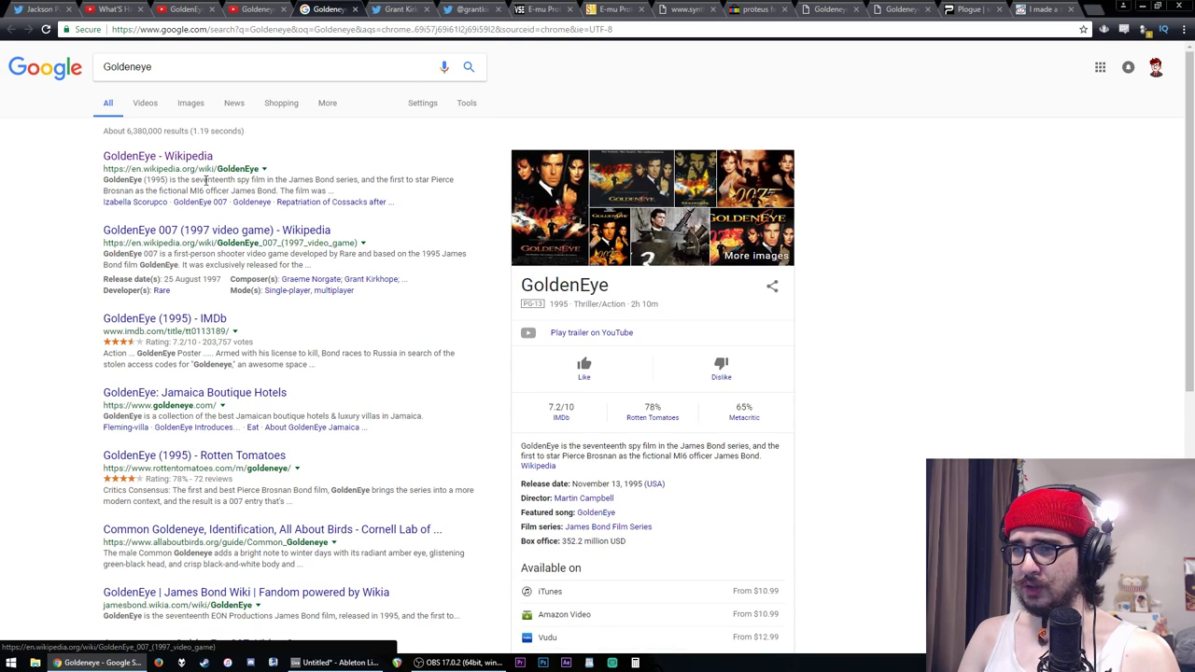
left_click(189, 159)
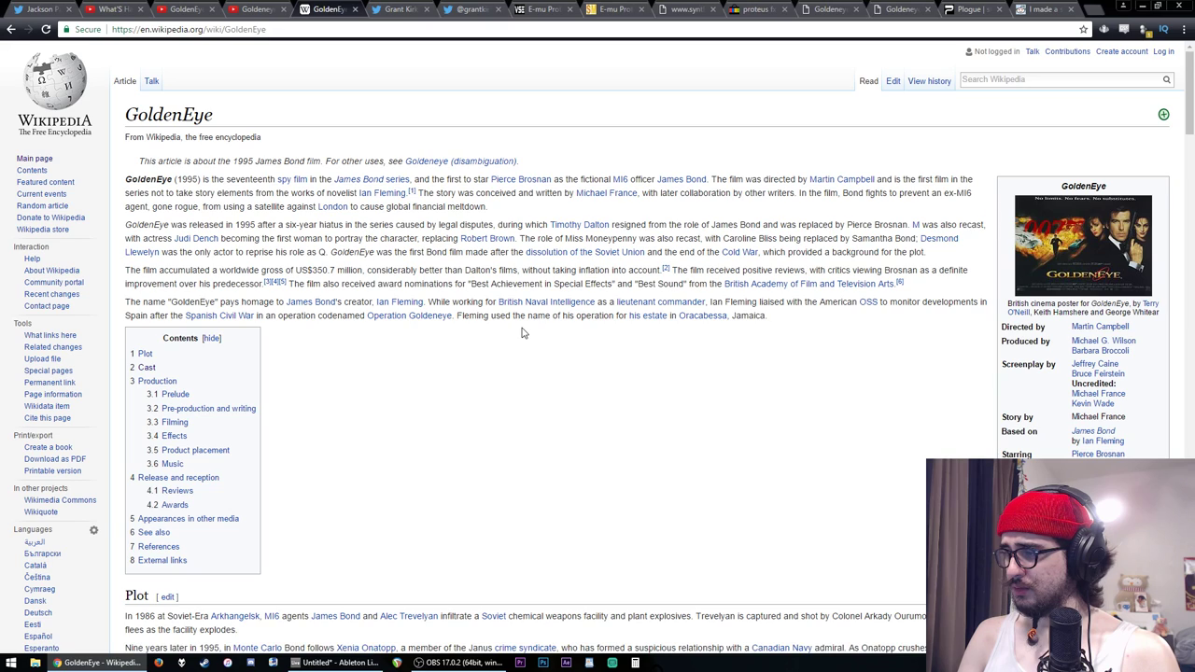
- Highlight the article's opening paragraphs and briefly revisit the Léon soundtrack tab
left_click_drag(552, 339, 125, 178)
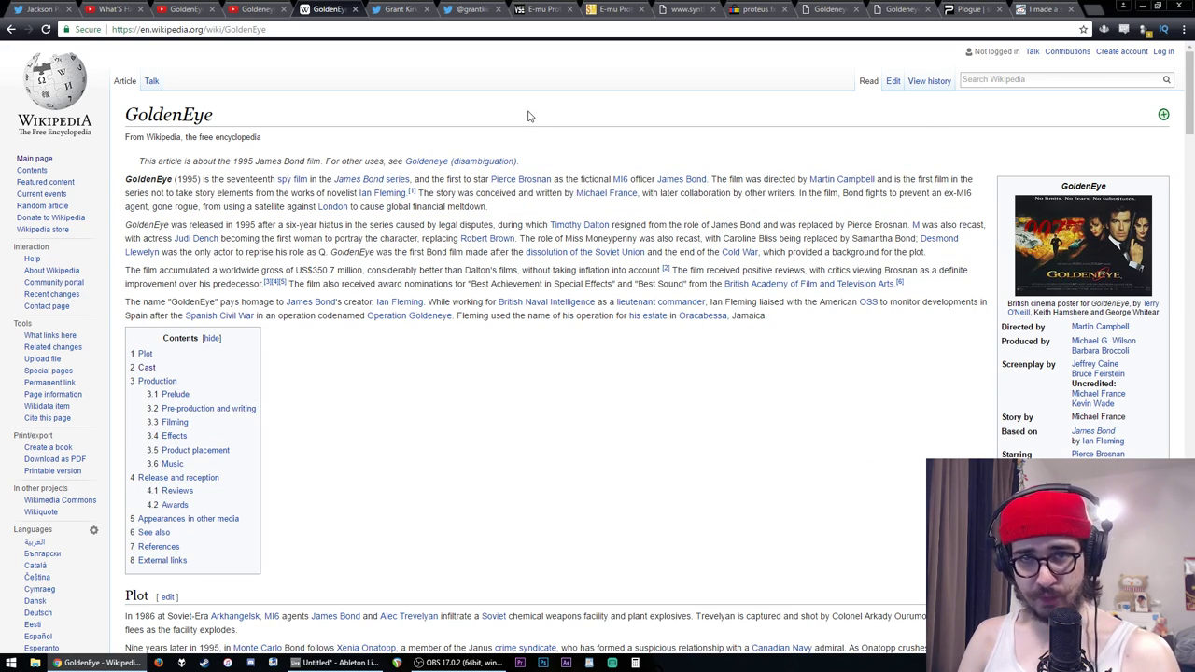
left_click(114, 8)
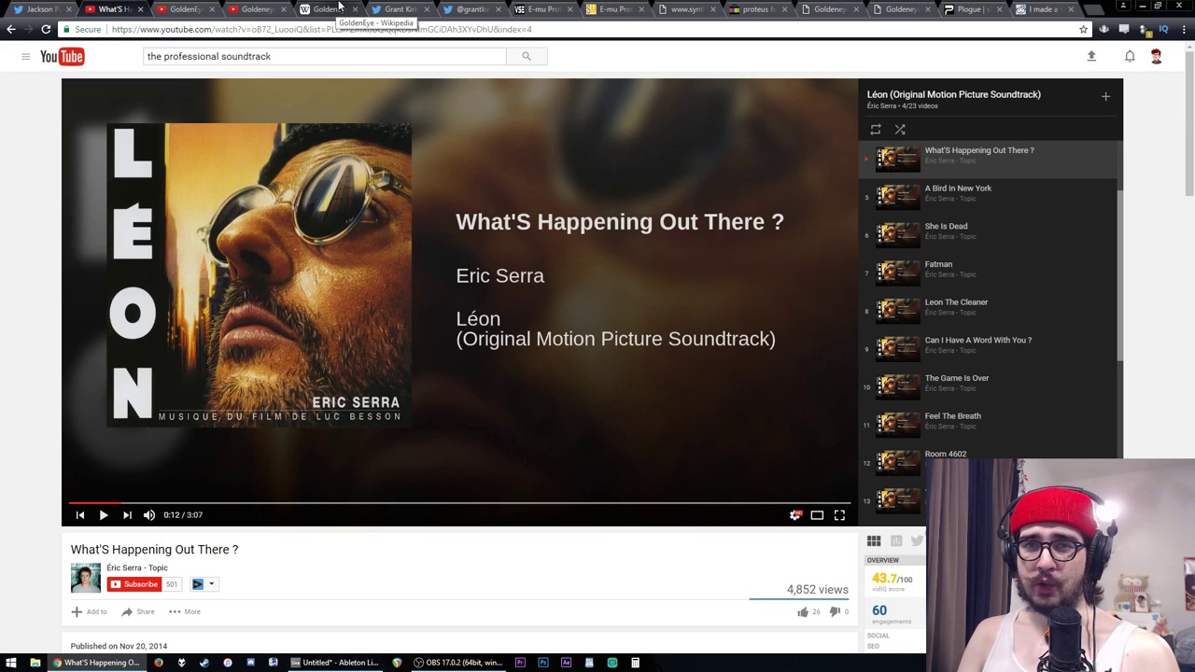
left_click(339, 7)
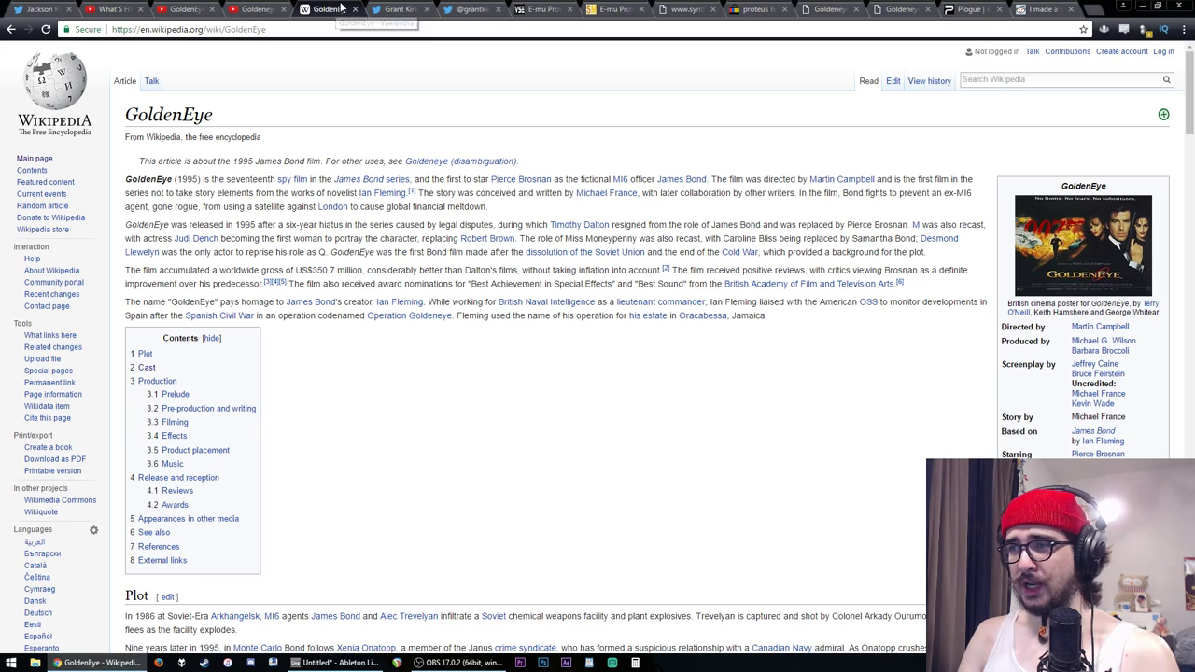
left_click(355, 10)
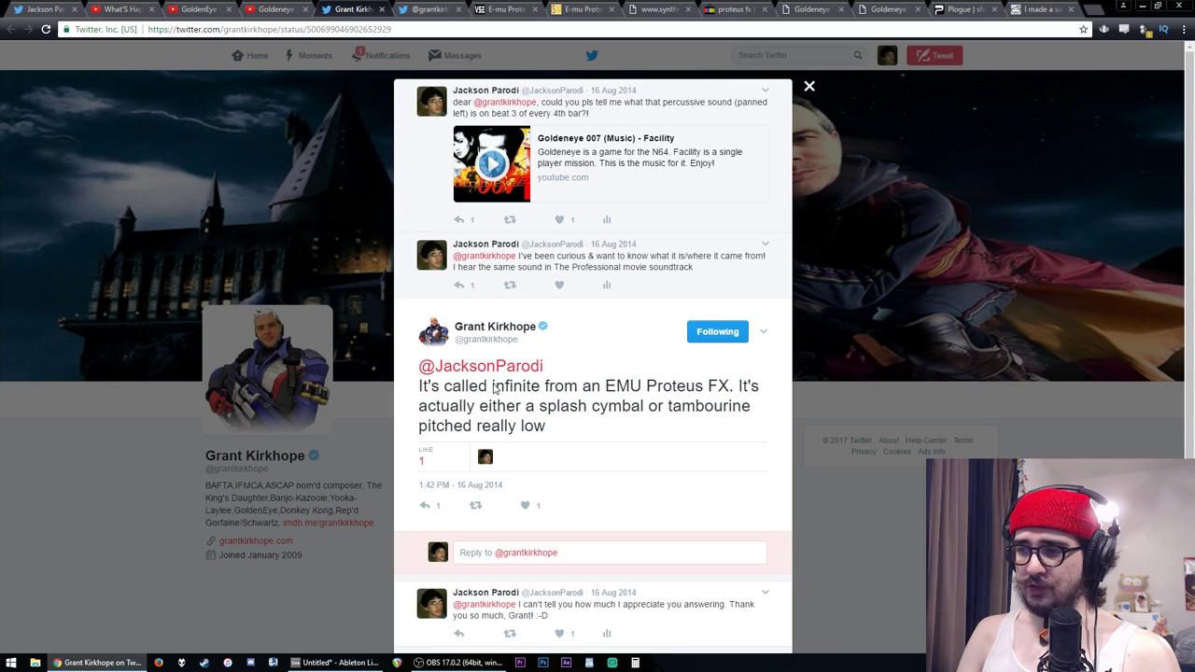
left_click_drag(492, 388, 541, 390)
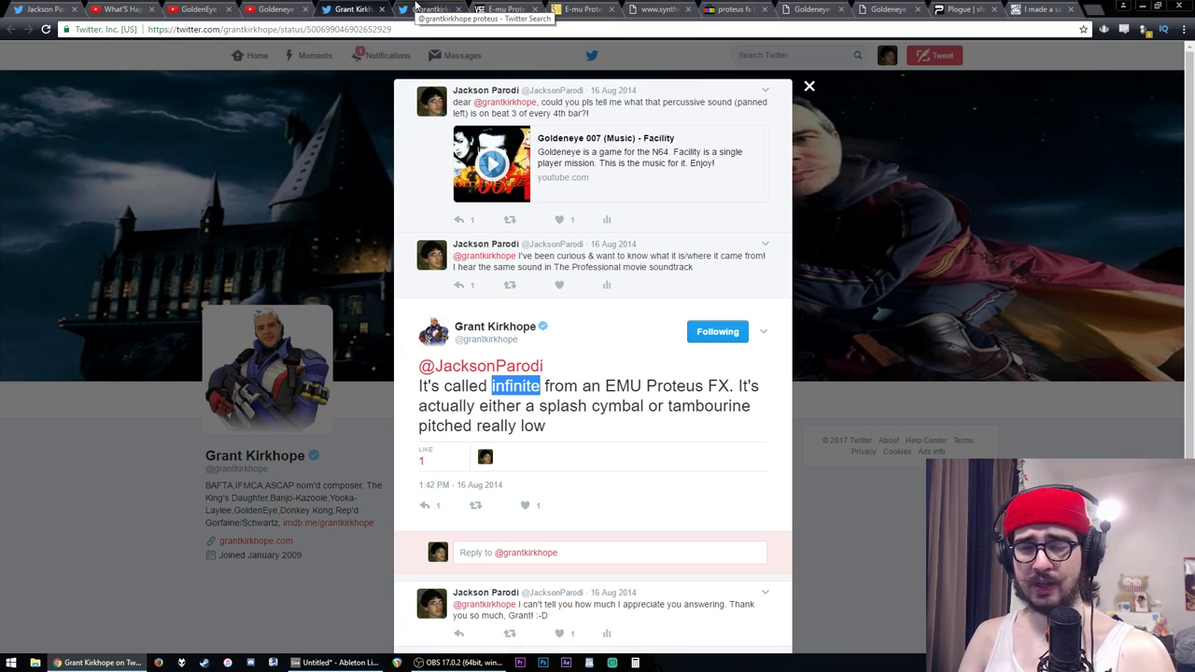
left_click(416, 7)
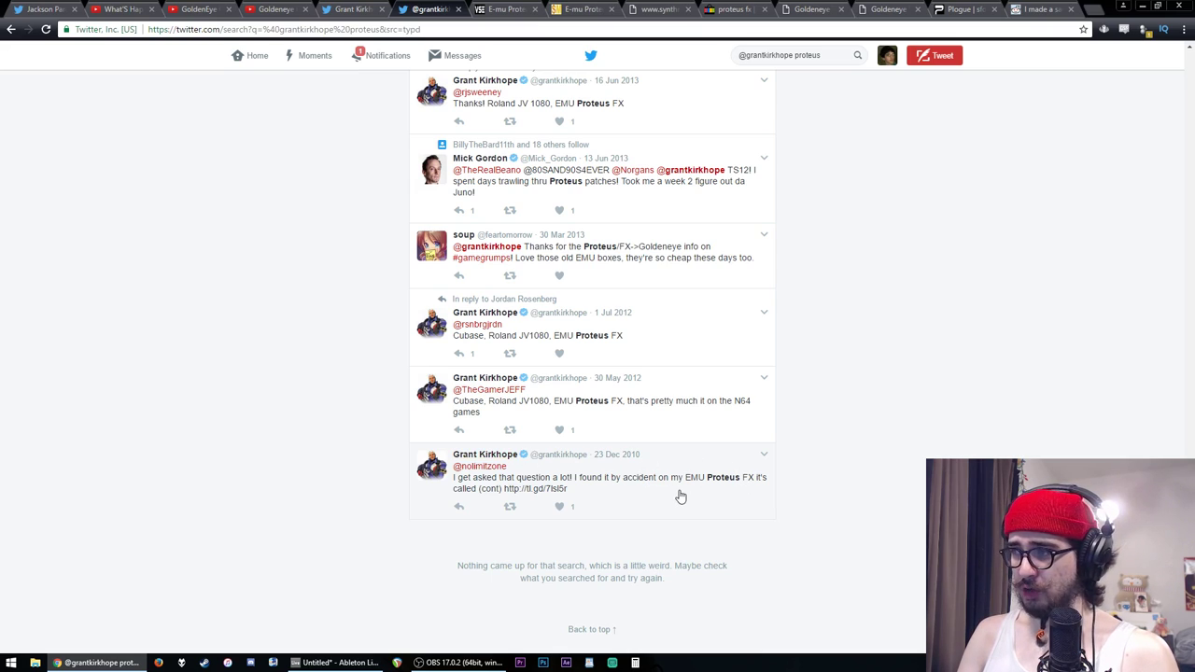
- Scroll back through the results to the replies naming a Roland JV 1080 and EMU Proteus FX
scroll(676, 495, "up", 1)
scroll(679, 495, "up", 3)
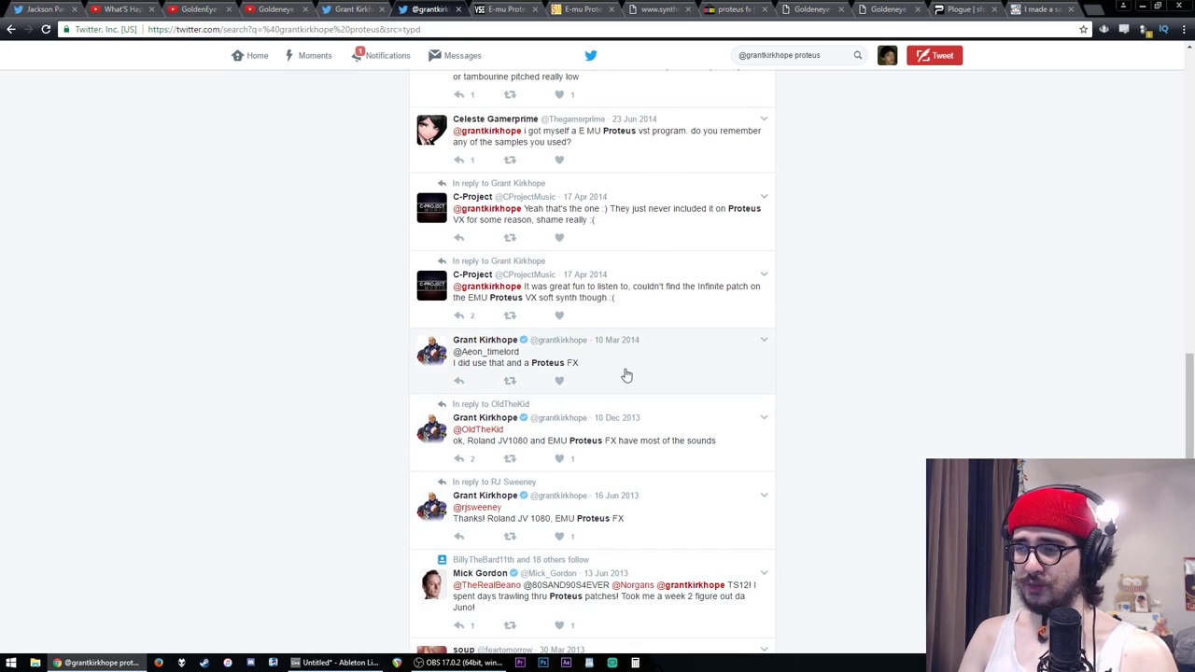
scroll(625, 373, "up", 2)
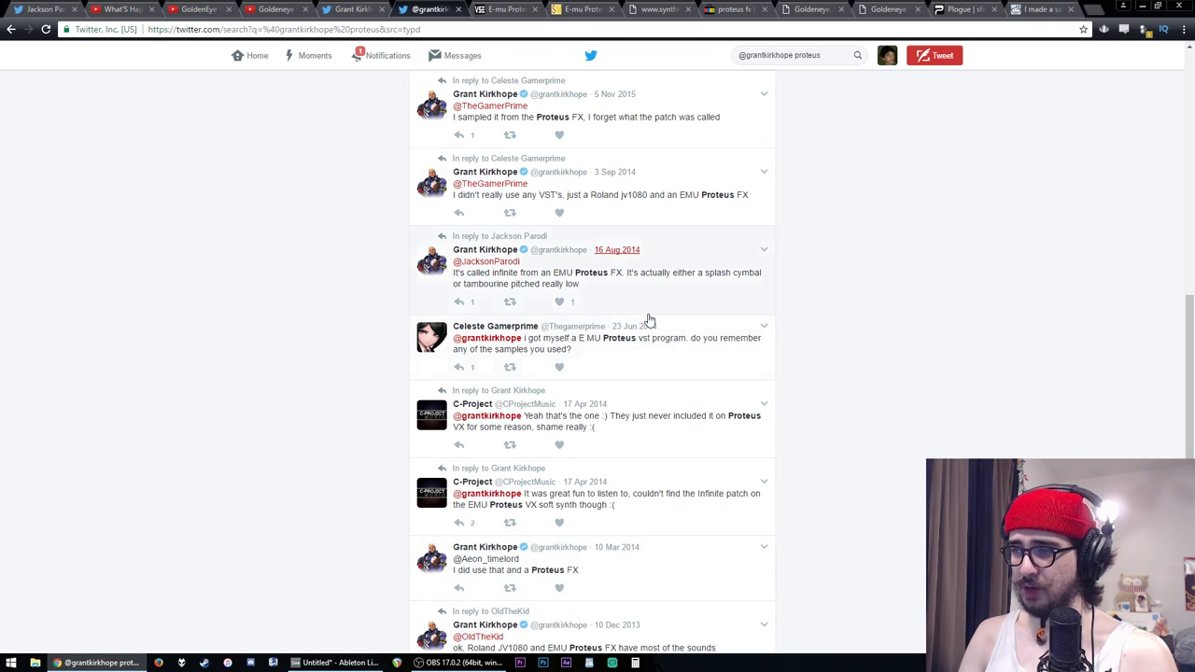
scroll(490, 287, "up", 1)
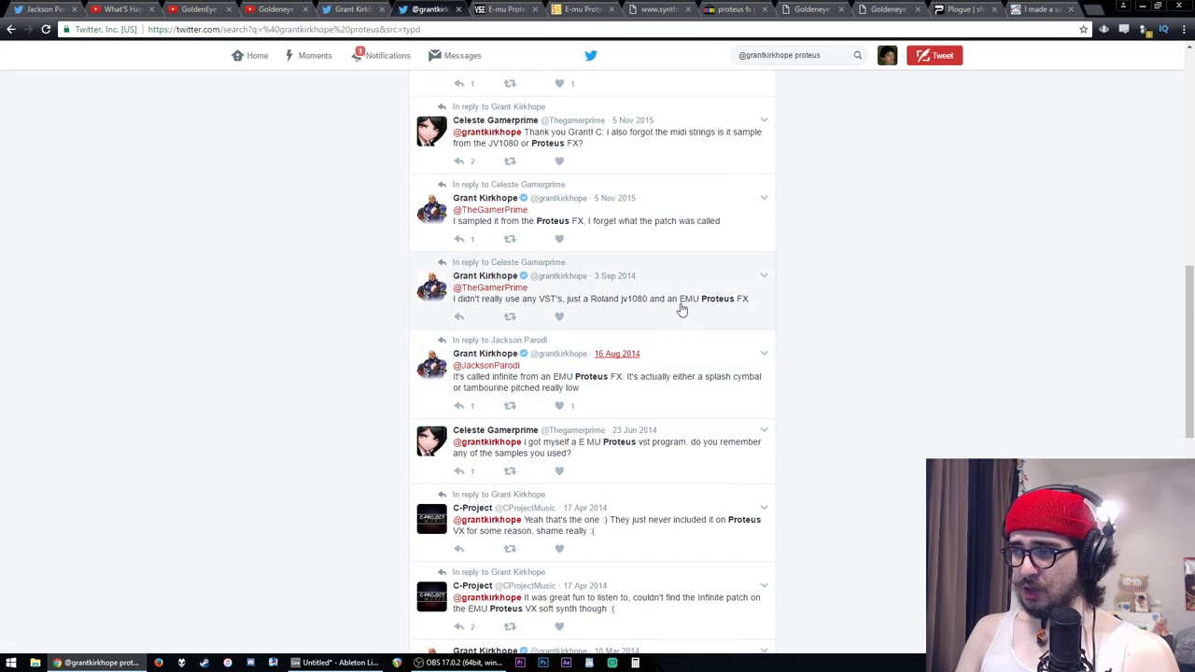
scroll(560, 227, "up", 1)
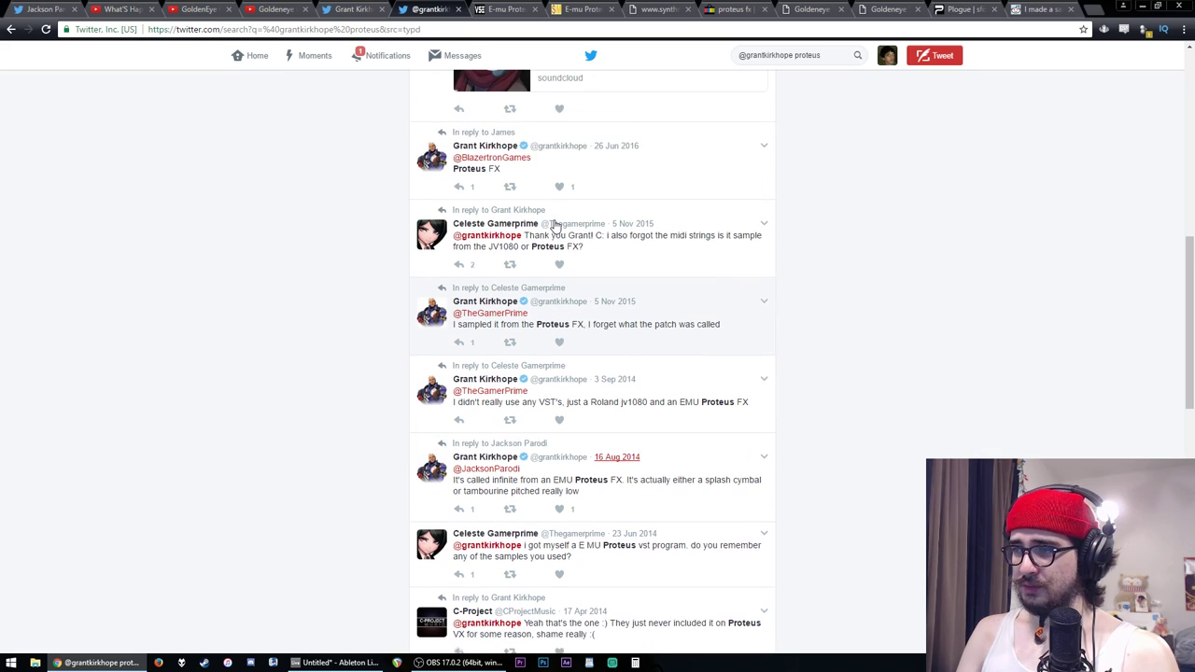
scroll(654, 271, "up", 1)
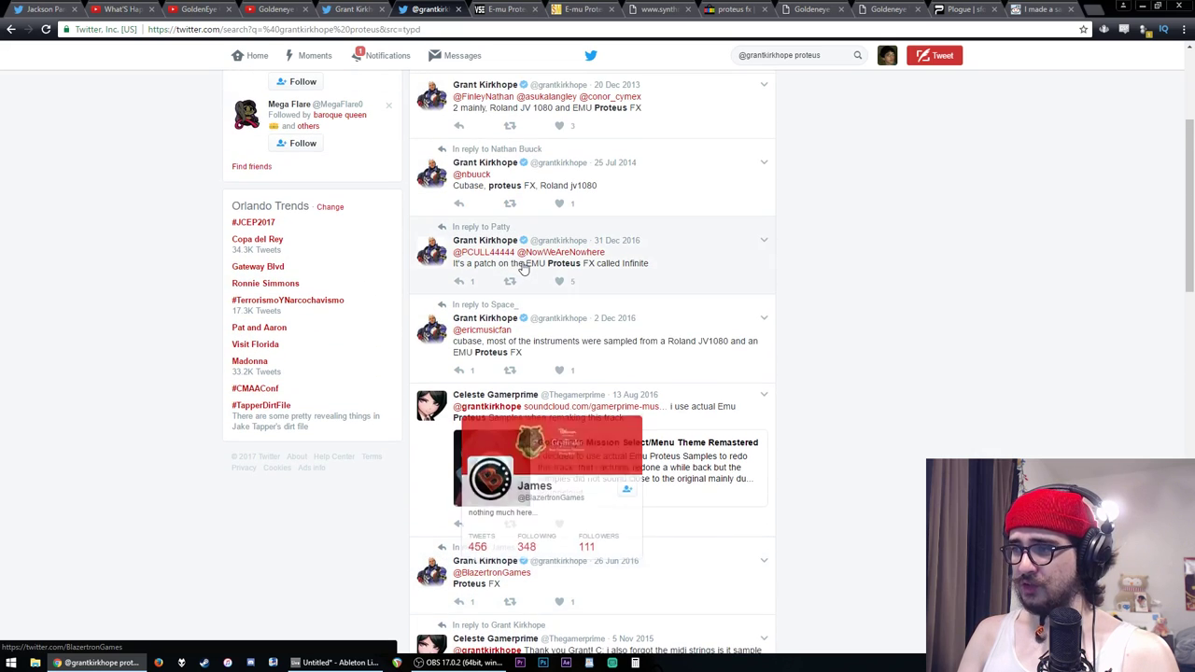
scroll(560, 270, "up", 3)
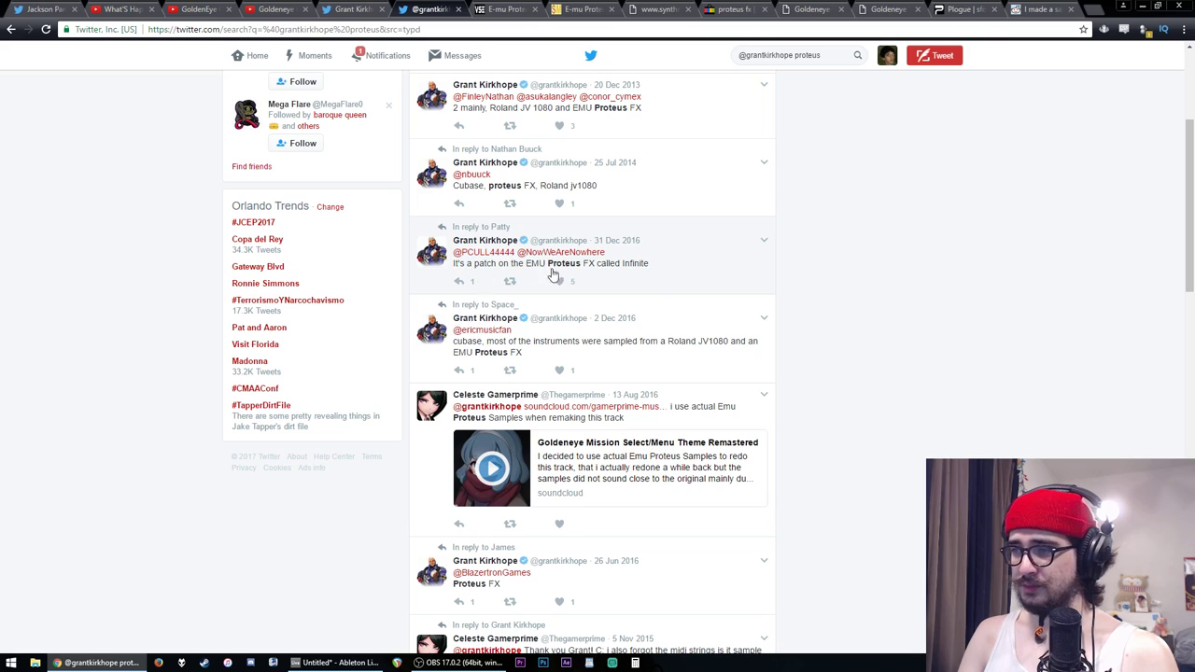
scroll(594, 323, "up", 3)
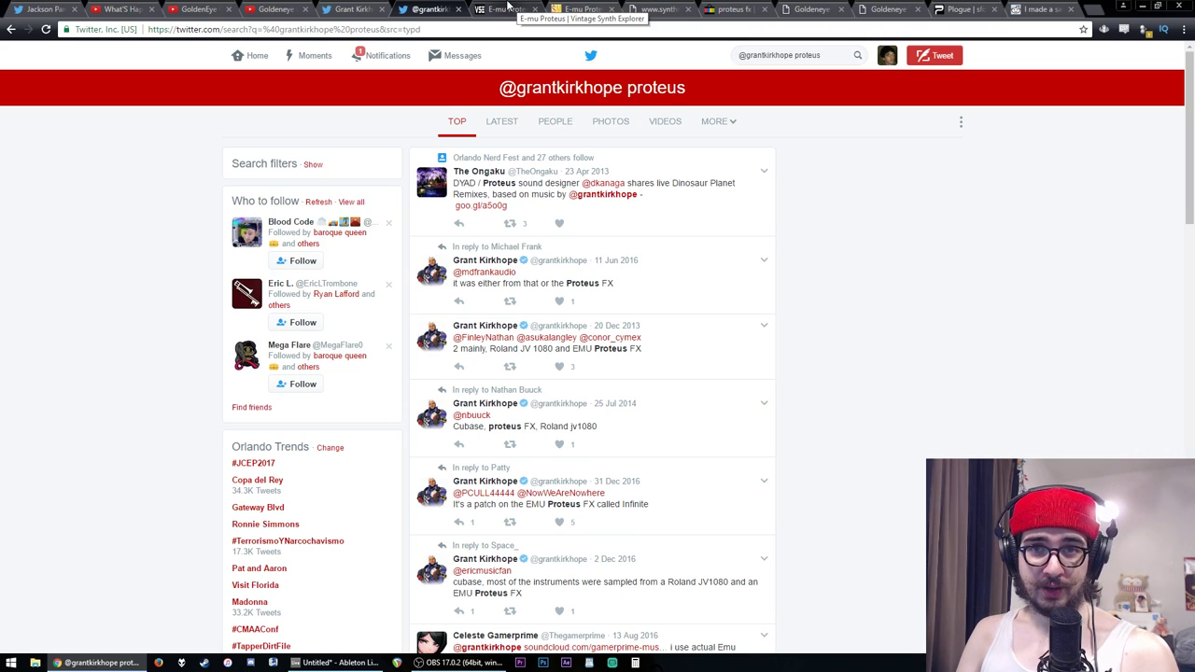
- Open the E-mu Proteus page and highlight its rack-mounted synth and sampler description
left_click(509, 8)
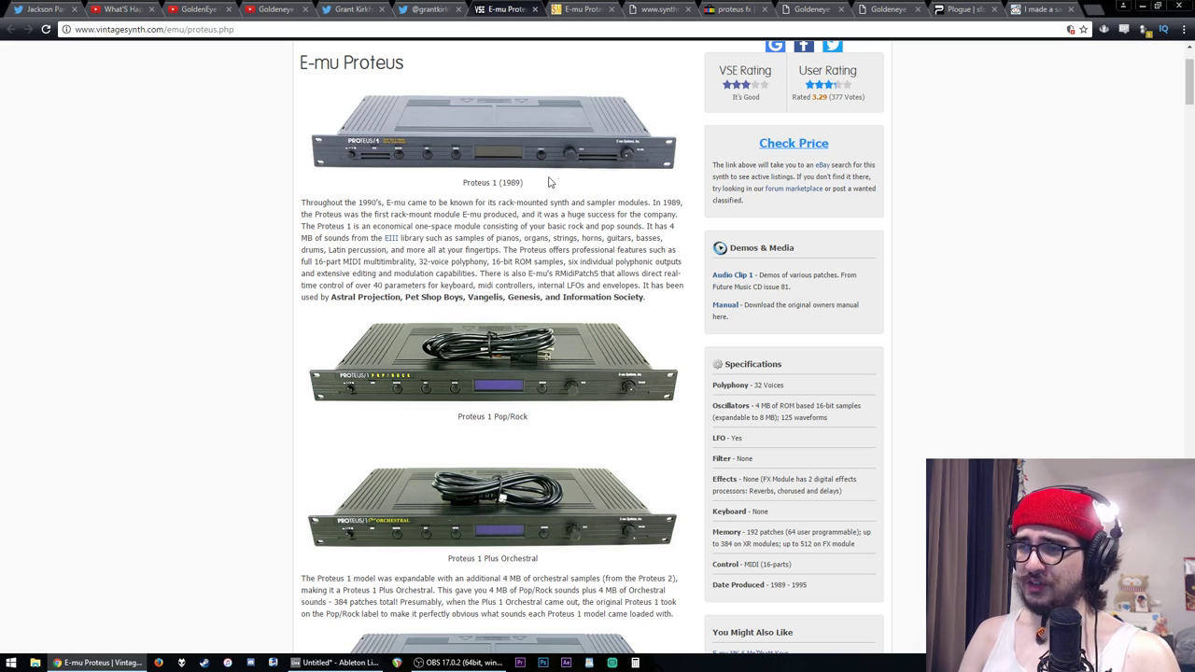
scroll(518, 331, "down", 3)
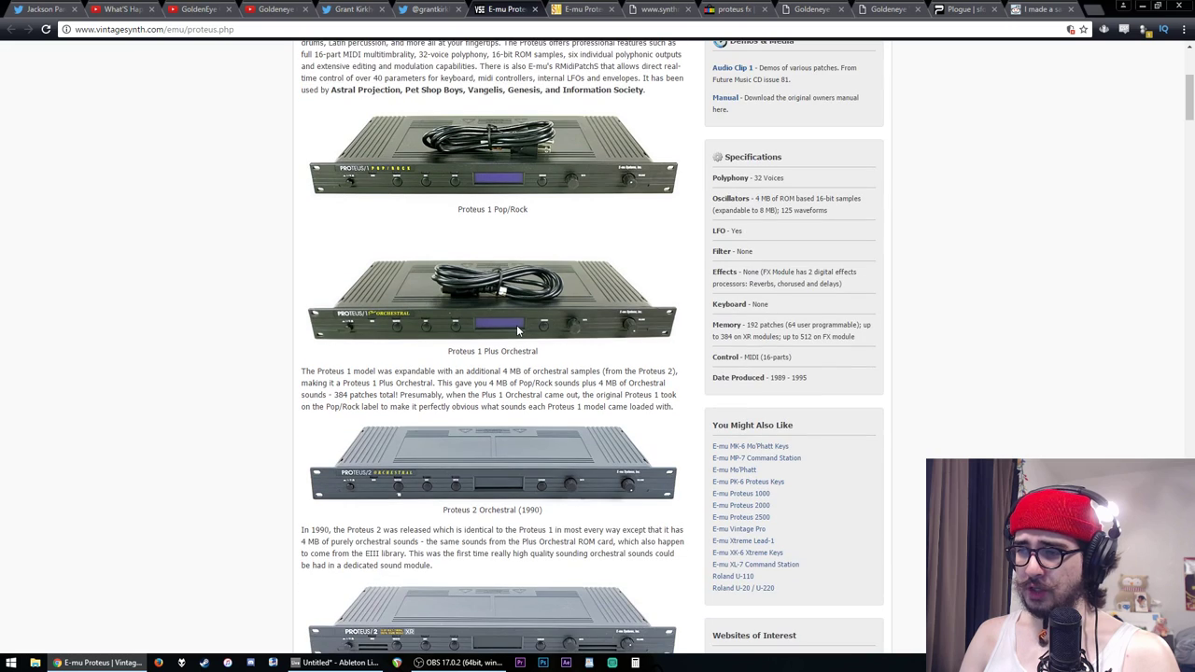
scroll(518, 331, "up", 5)
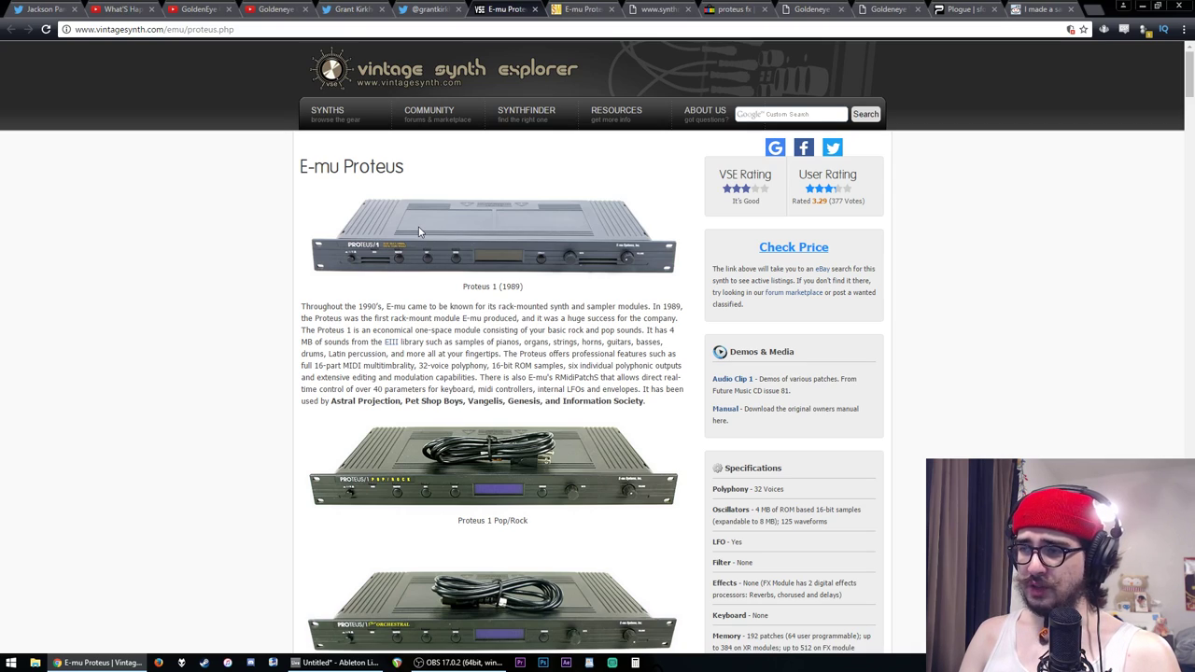
left_click_drag(498, 309, 653, 306)
left_click(653, 306)
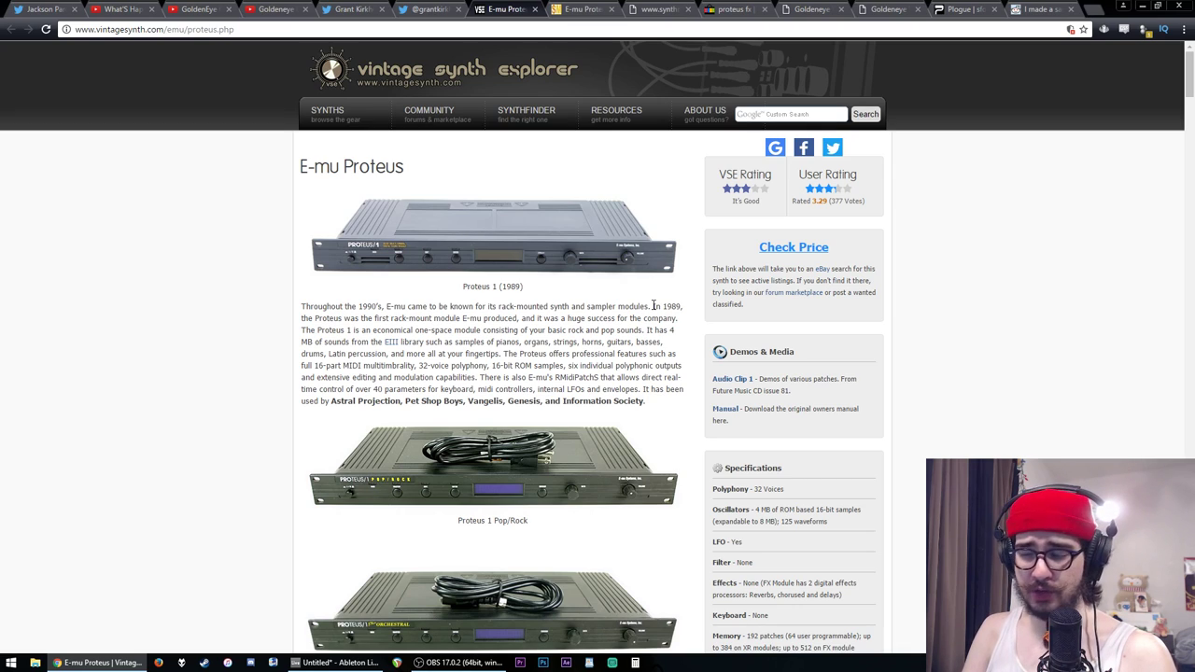
- Read down to the Proteus FX (1994) entry: 8 MB of sounds, 512 patches
scroll(653, 305, "down", 1)
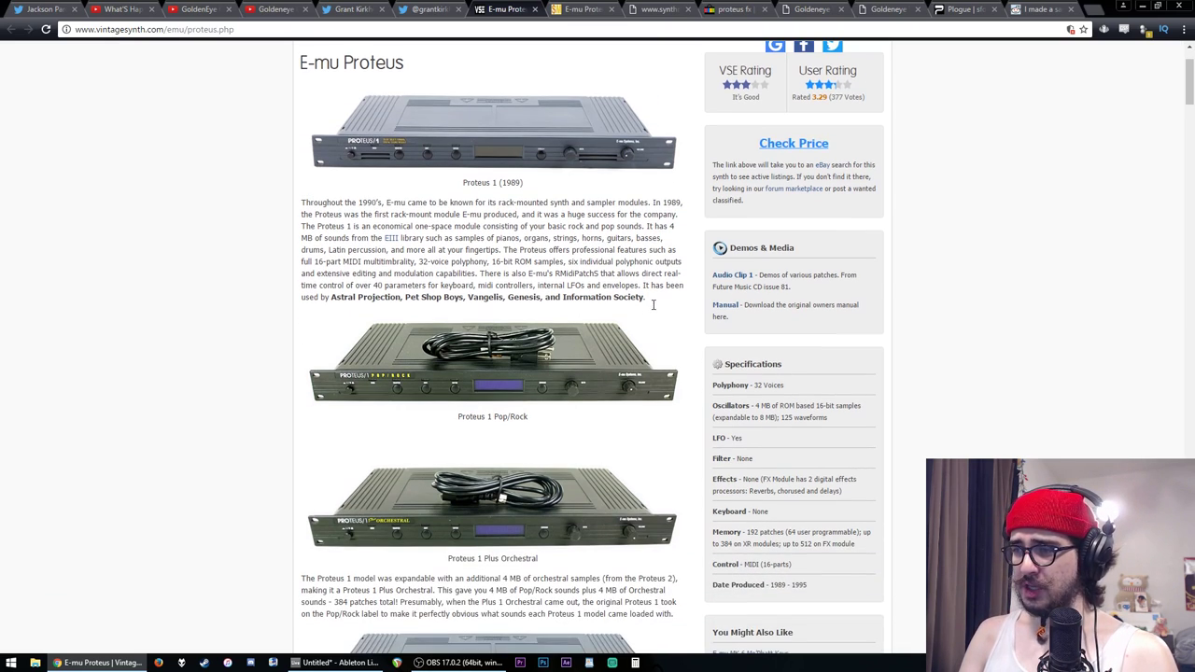
scroll(653, 308, "down", 2)
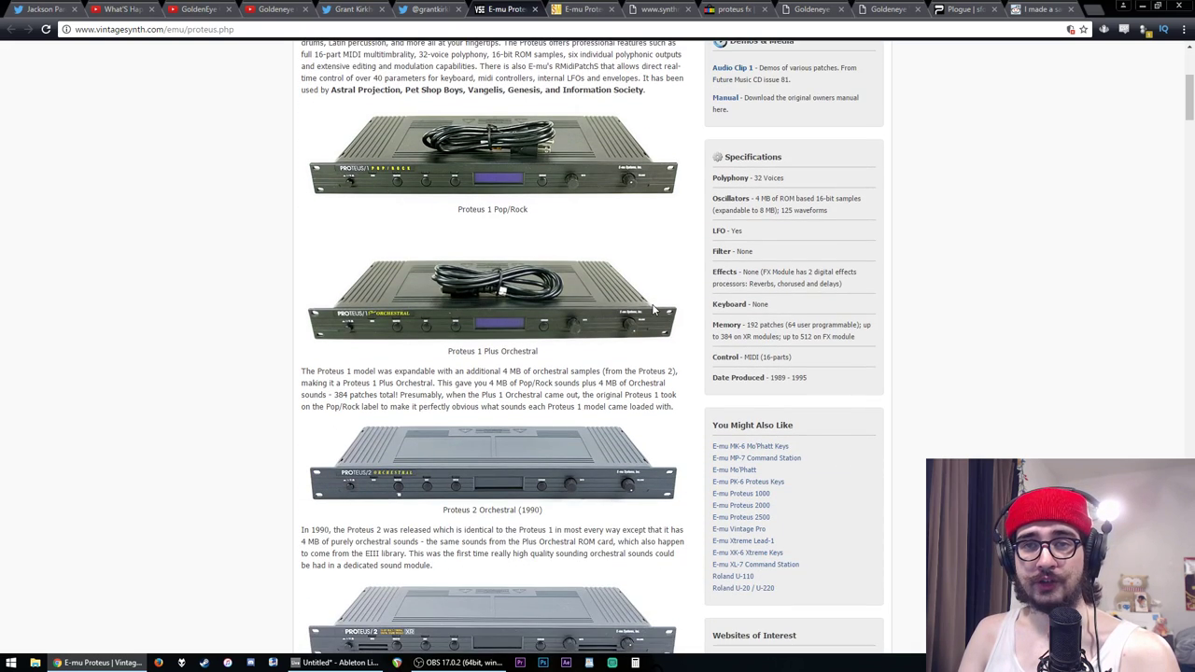
scroll(654, 310, "down", 10)
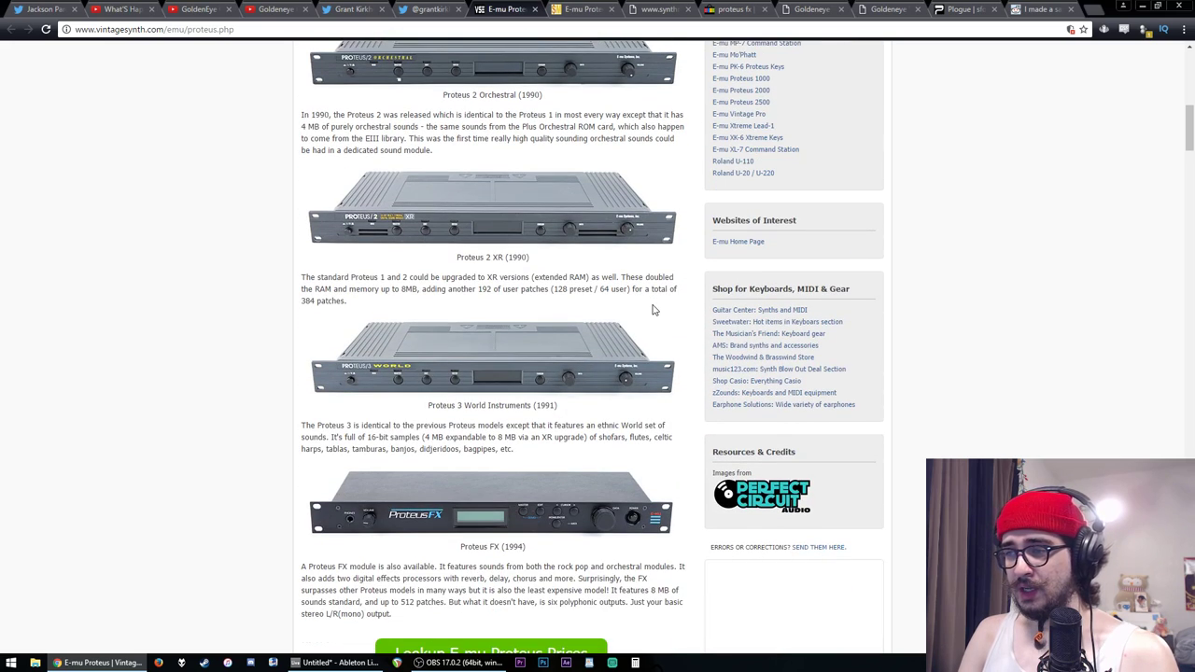
scroll(654, 310, "up", 2)
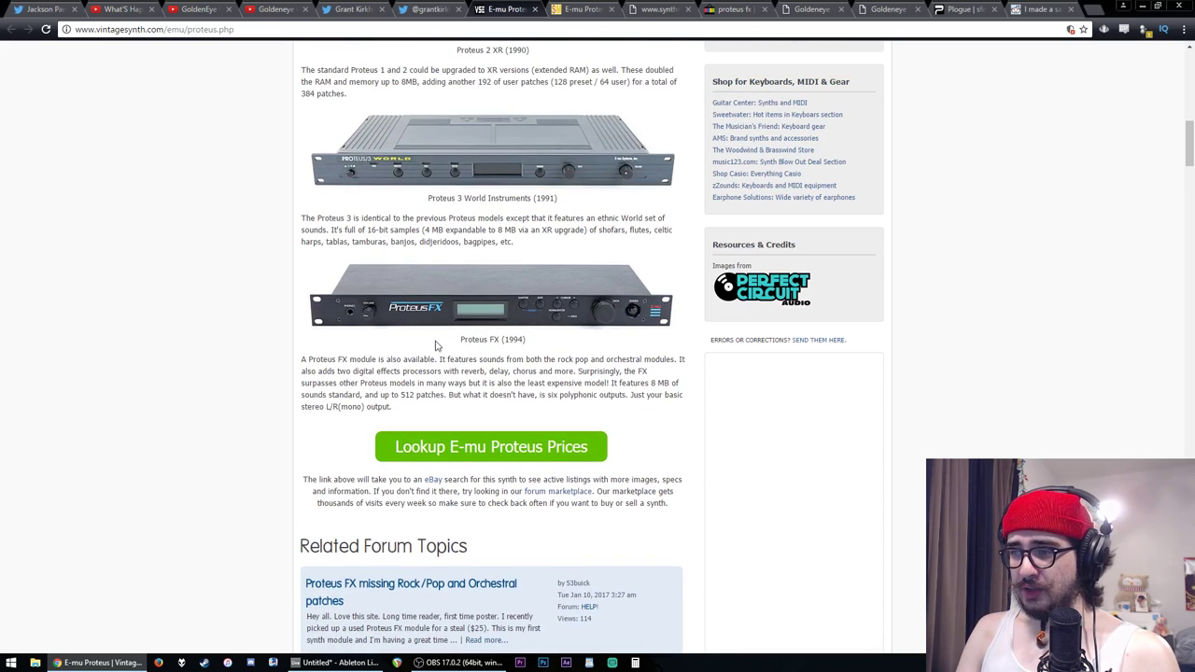
left_click_drag(436, 345, 530, 338)
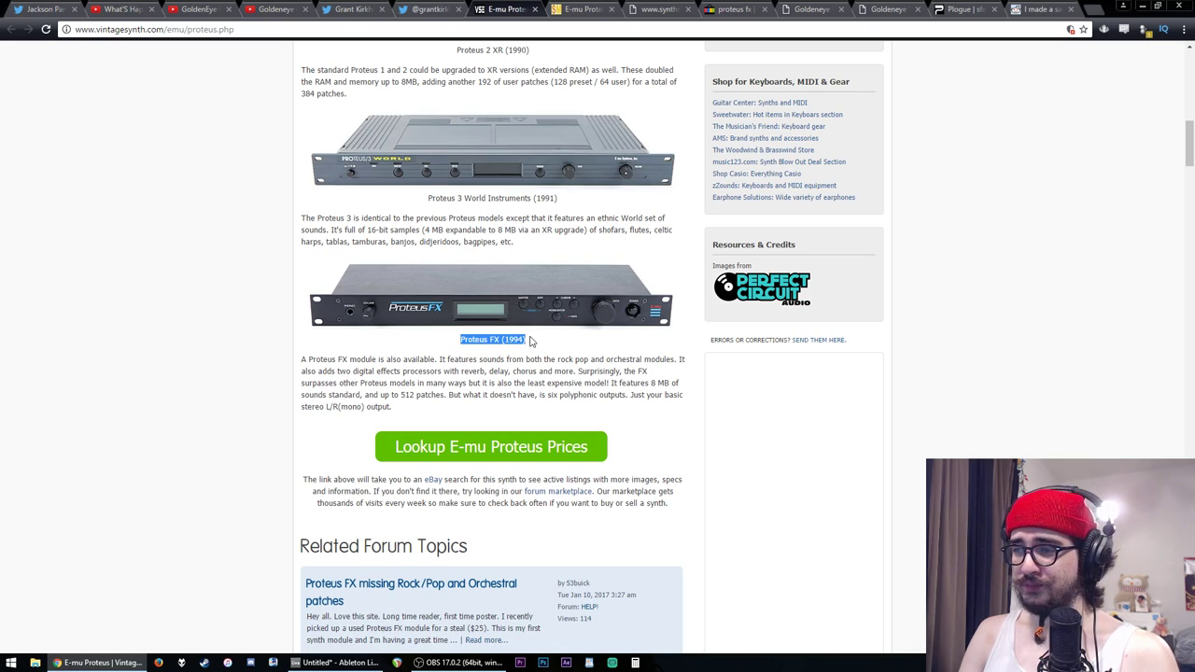
left_click(530, 341)
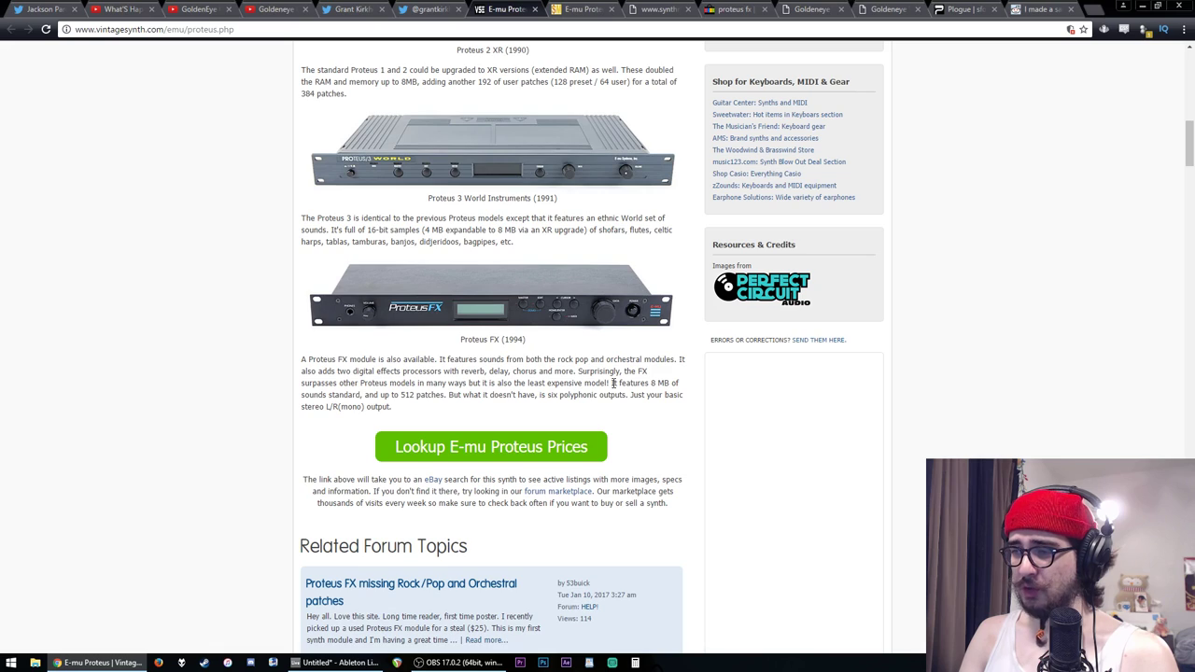
- Browse Synthmania's Proteus FX Bank 0 table to the '122 sfx - Infinite' demo MP3
left_click(586, 9)
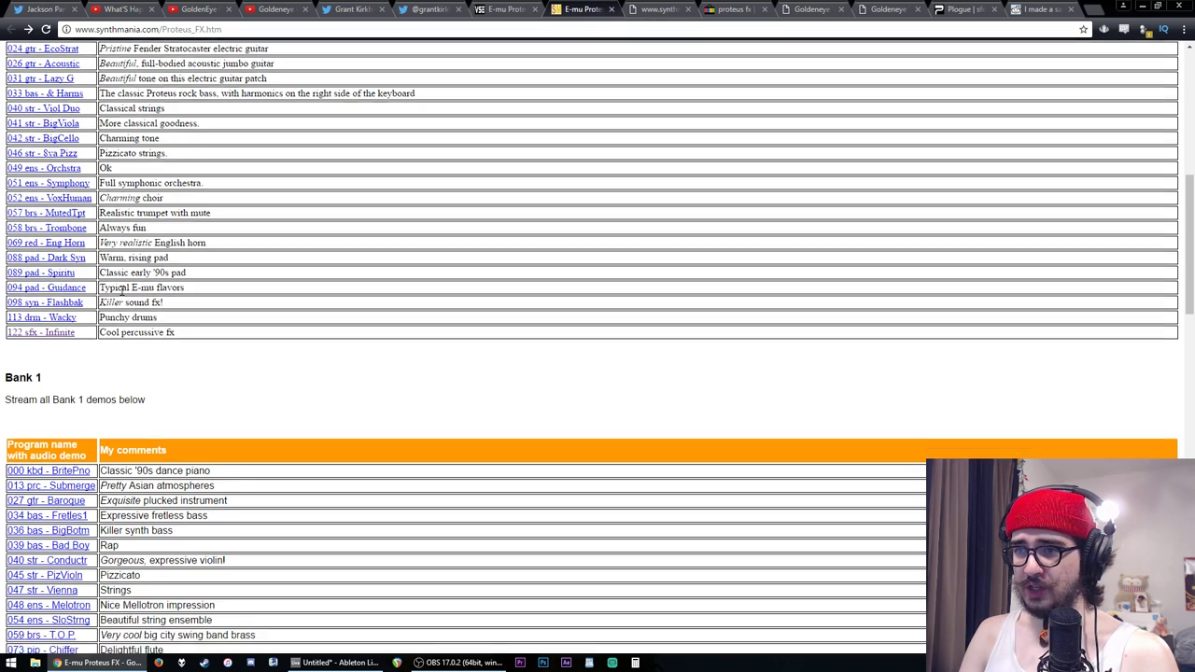
scroll(119, 280, "up", 3)
scroll(93, 280, "up", 2)
scroll(47, 252, "down", 2)
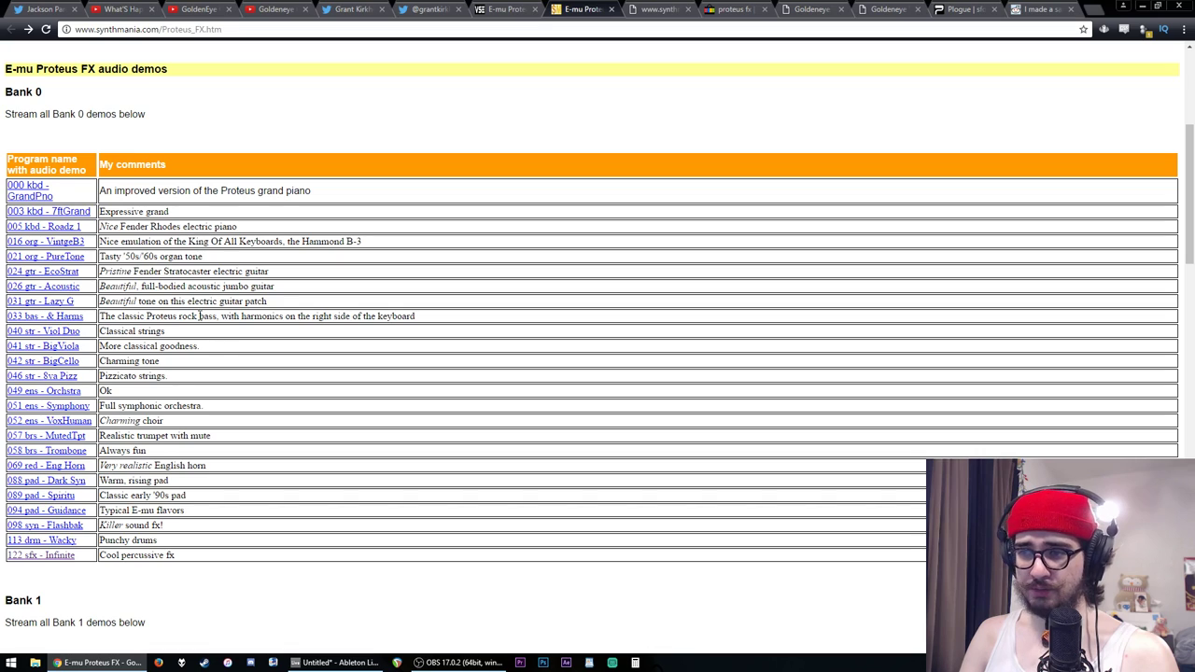
scroll(138, 389, "down", 2)
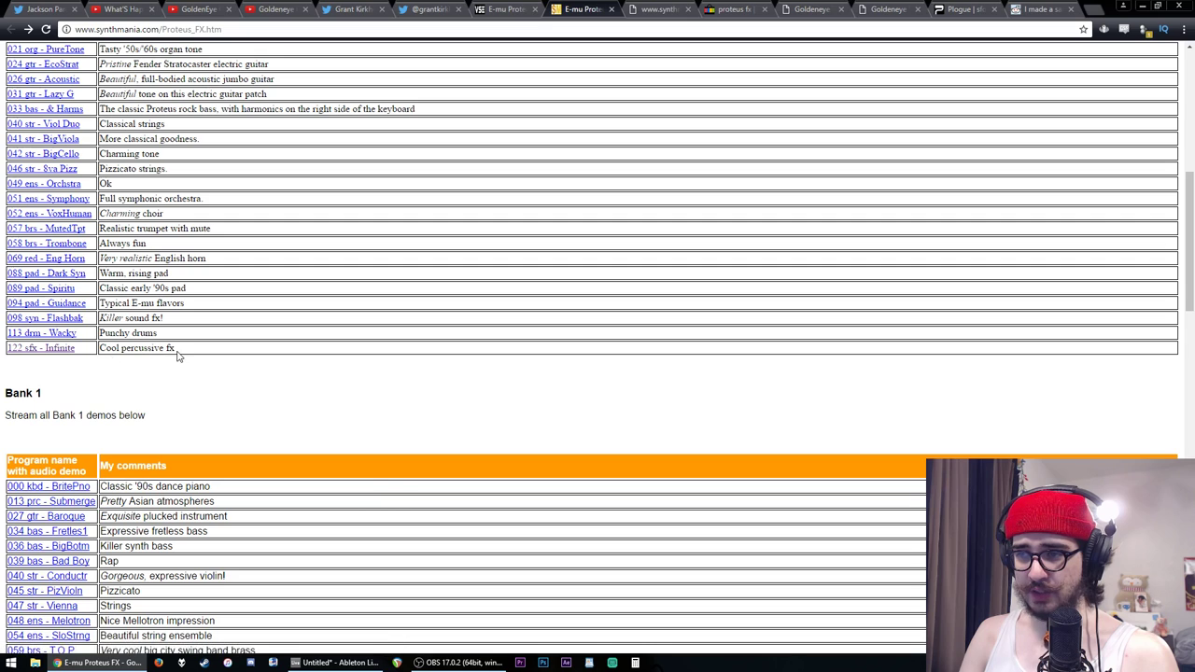
left_click_drag(180, 356, 98, 366)
scroll(98, 366, "up", 1)
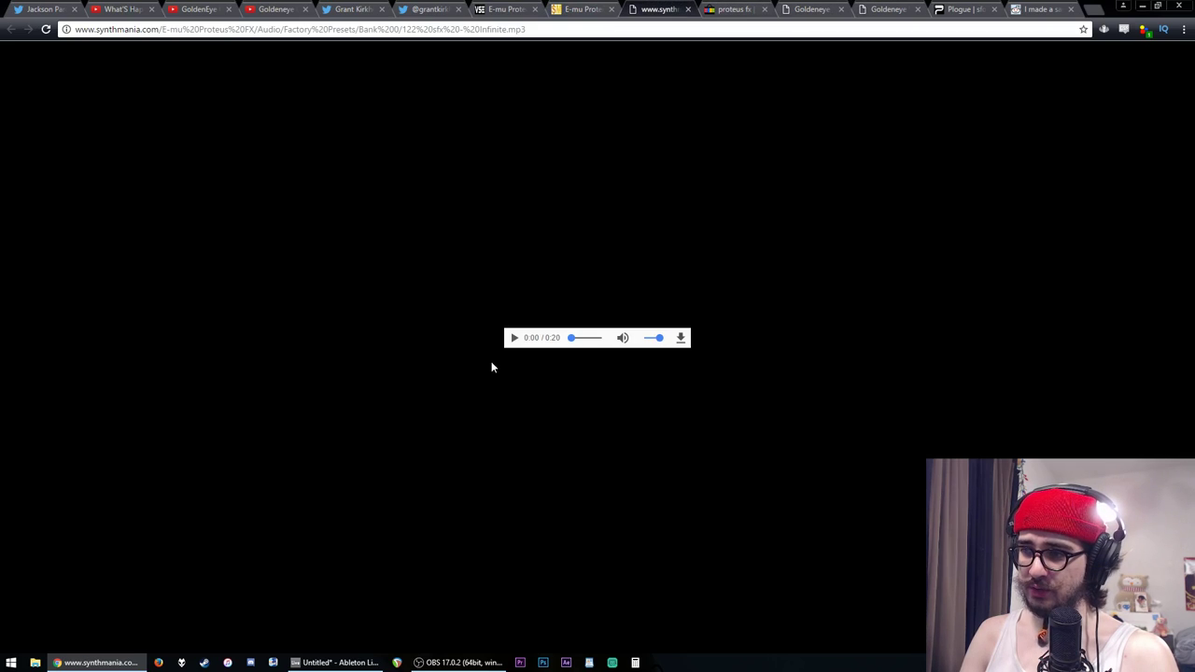
- Play the '122 sfx - Infinite' demo and stop it at 0:08 of 0:20
left_click(513, 340)
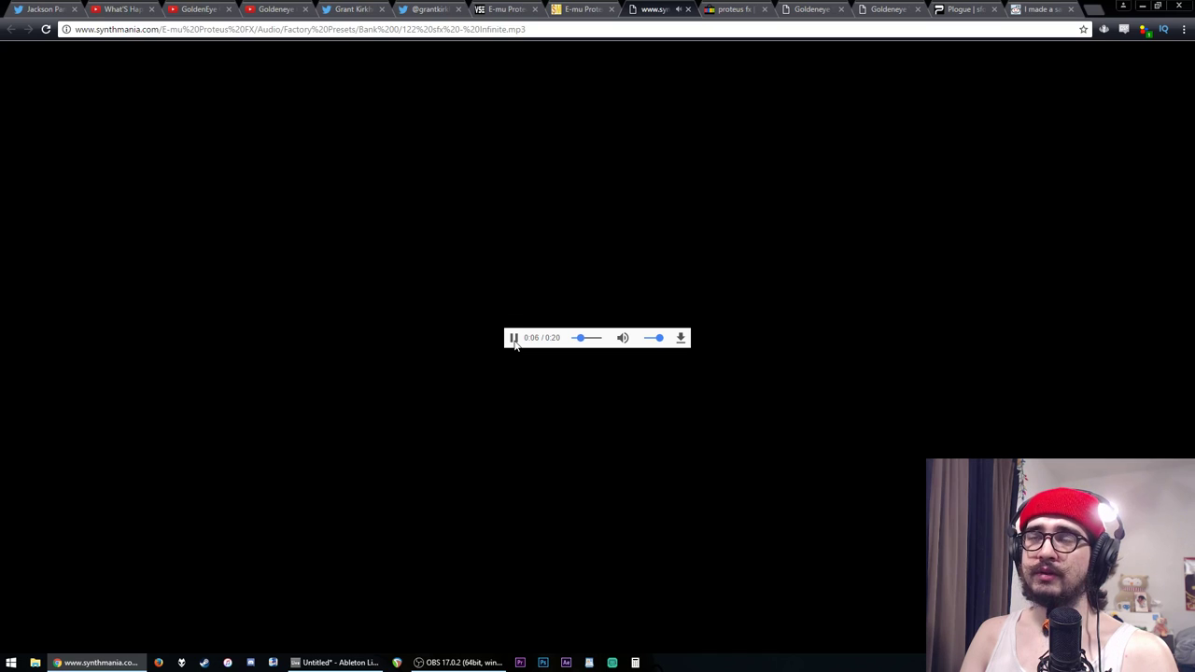
left_click(514, 340)
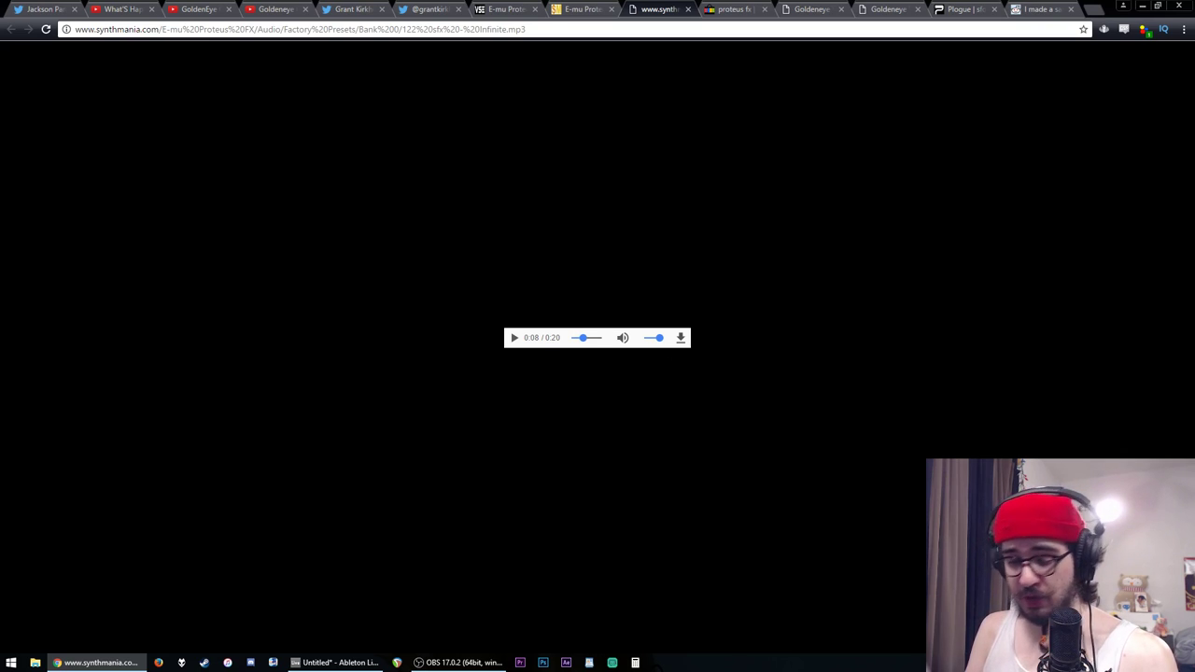
- Browse the 13 eBay 'proteus fx' listings, priced $35.99 to $250.00
left_click(739, 9)
scroll(747, 234, "down", 2)
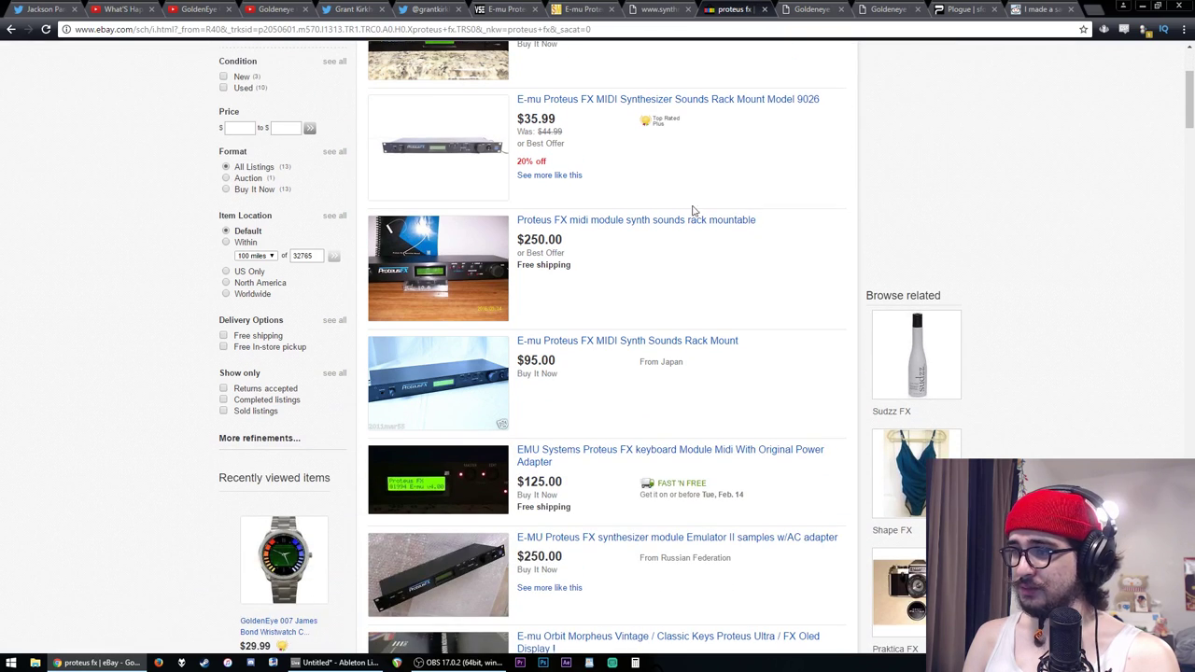
scroll(579, 336, "down", 1)
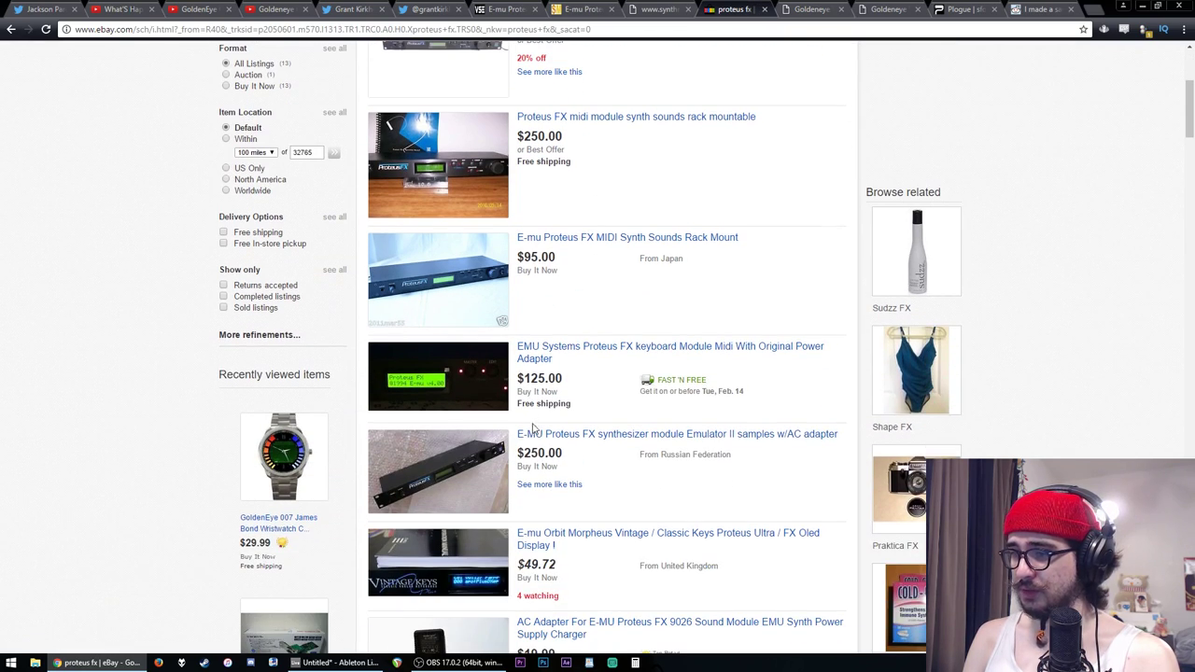
scroll(603, 500, "down", 2)
scroll(603, 500, "up", 5)
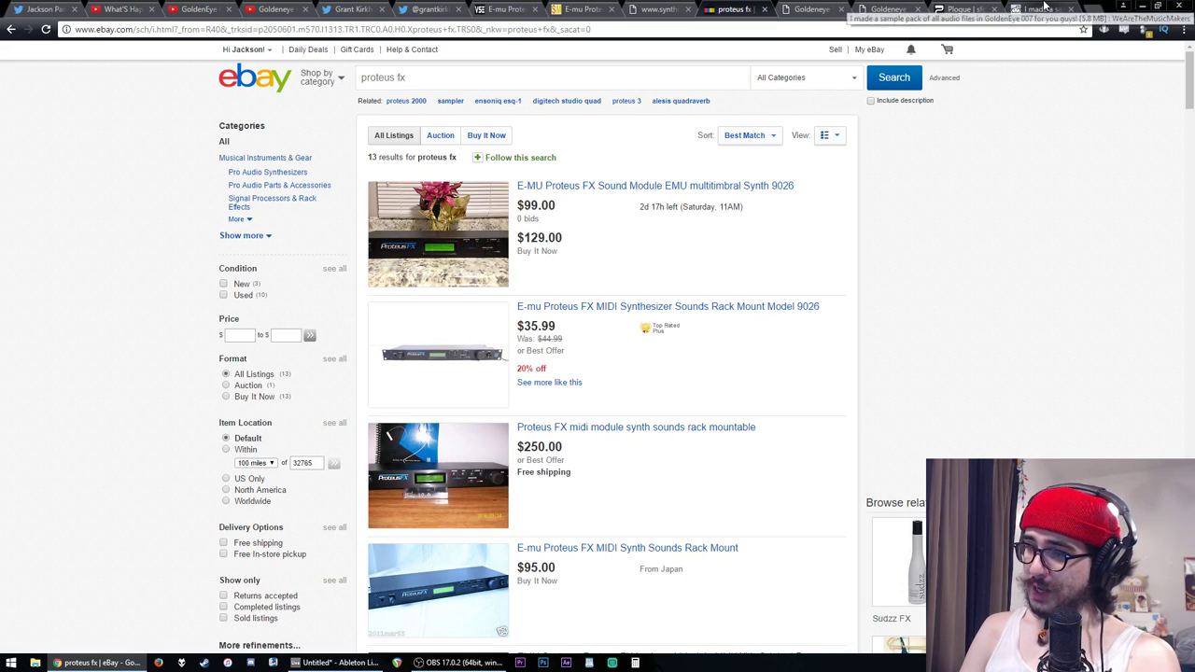
- Show the r/WeAreTheMusicMakers post offering a 5.8 MB pack of all GoldenEye 007 audio files
left_click(1044, 8)
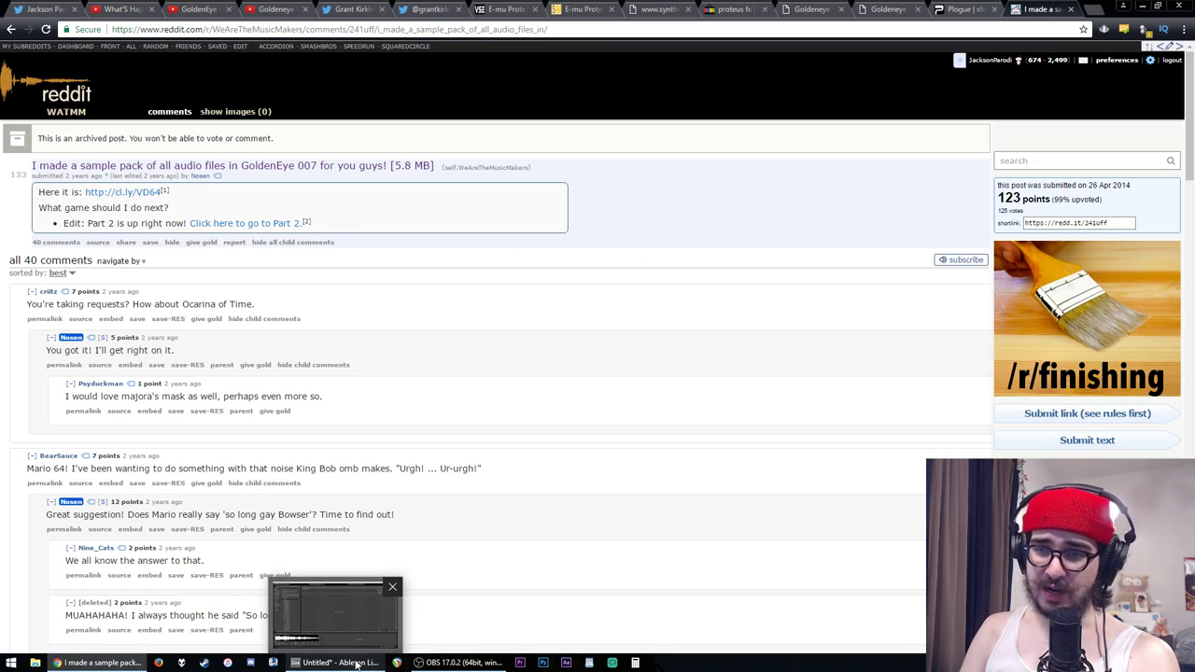
- In Ableton's browser, preview samples A000009, A000015, A000034 and A000043.WAV
left_click(356, 663)
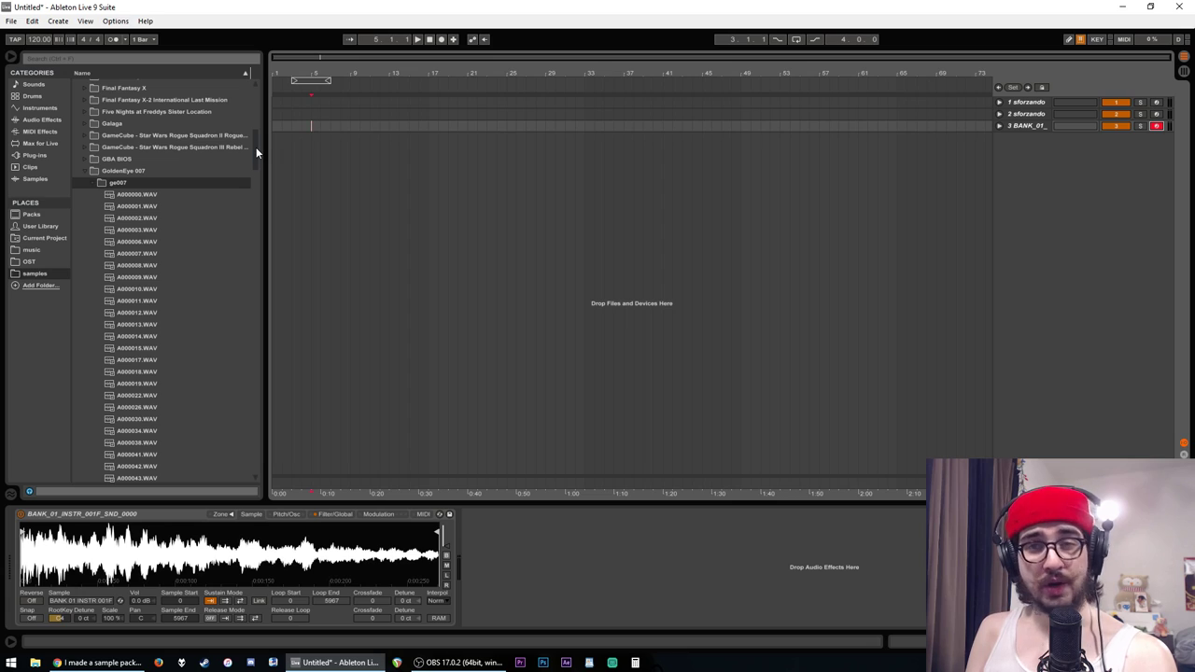
left_click_drag(256, 140, 255, 149)
left_click(185, 184)
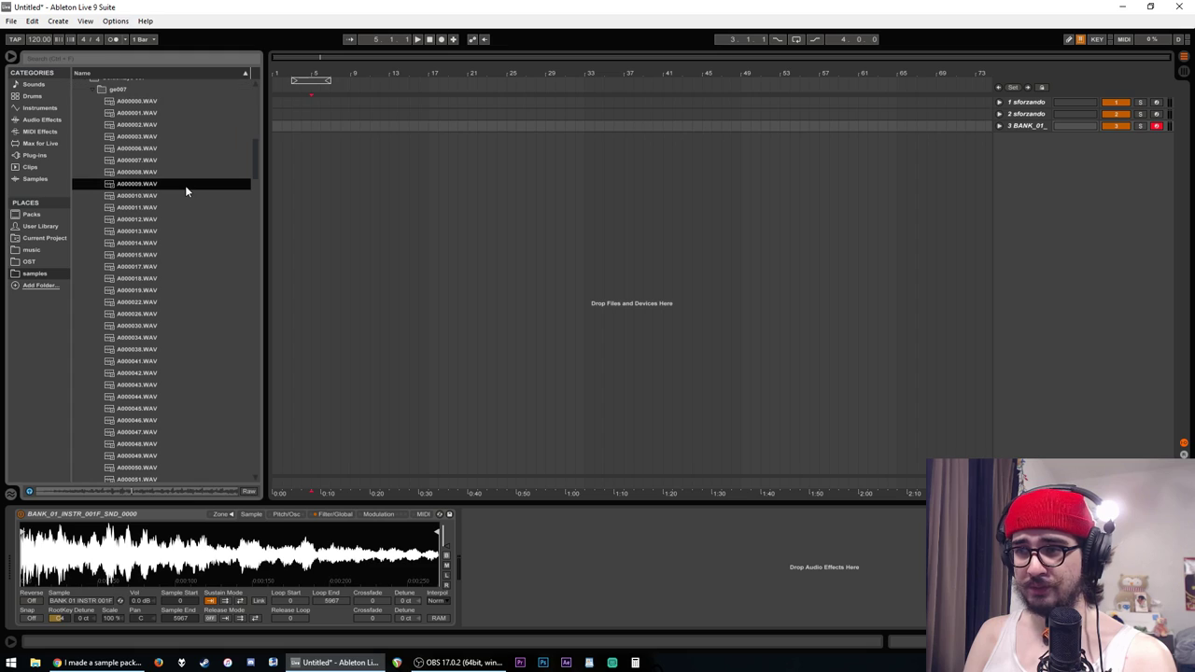
left_click(171, 254)
left_click(168, 337)
left_click(159, 385)
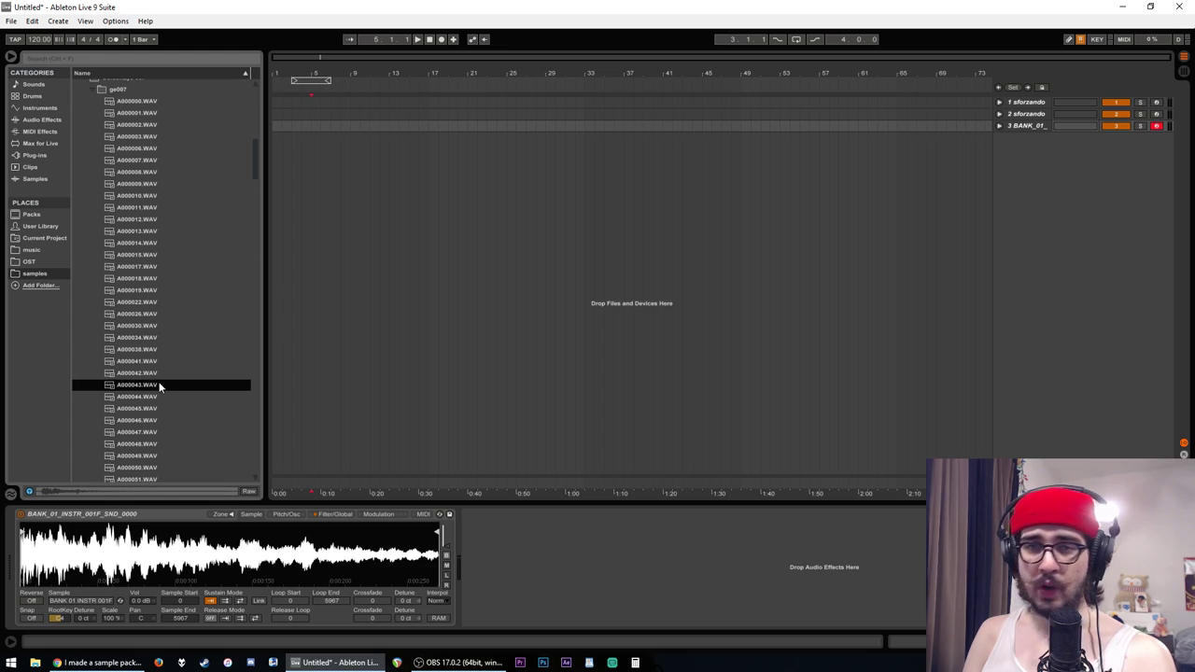
- Preview samples further down: A000118, A000125, A000136, A000138, A000146 and A000157.WAV
scroll(136, 434, "down", 6)
left_click(152, 360)
scroll(153, 360, "down", 5)
left_click(159, 361)
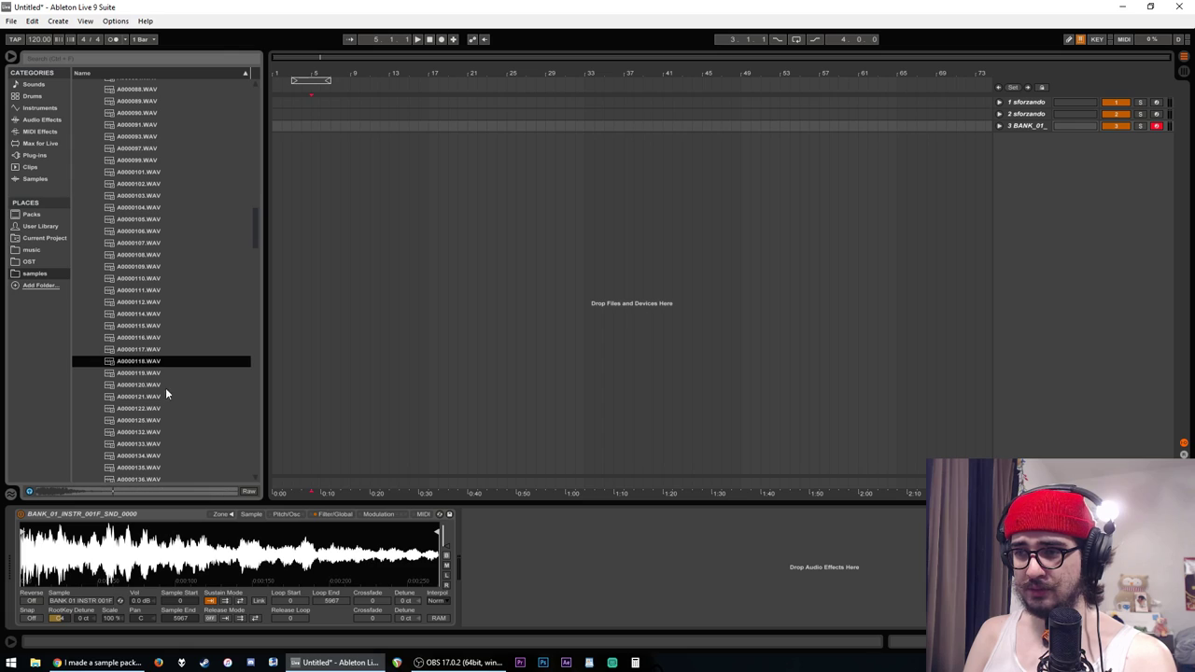
left_click(168, 421)
left_click(160, 467)
scroll(161, 467, "down", 5)
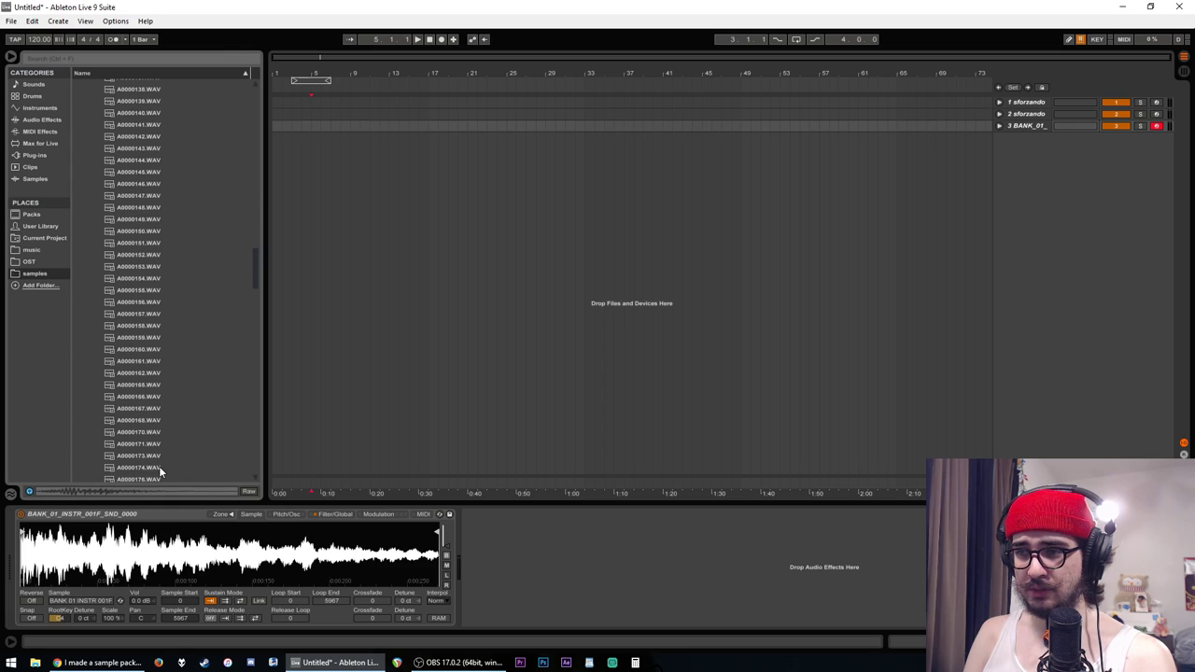
left_click(170, 92)
left_click(194, 183)
left_click(170, 313)
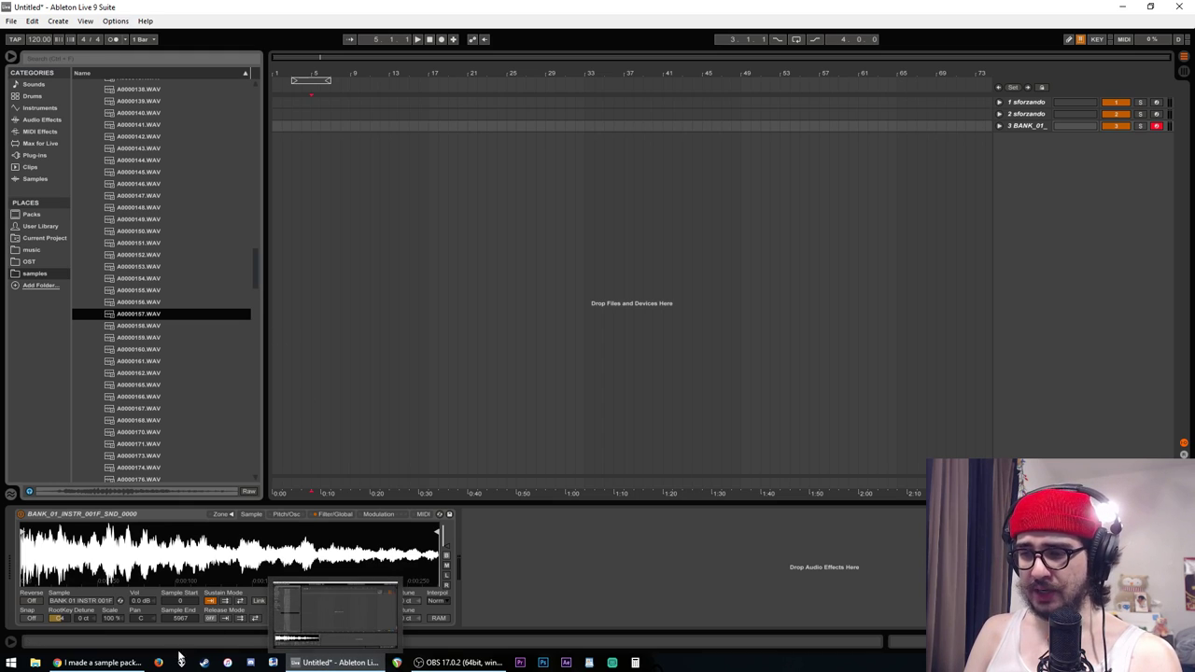
- Bring Chrome back to the GoldenEye sample pack post and open the N64 Soundbank Tool page
left_click(103, 663)
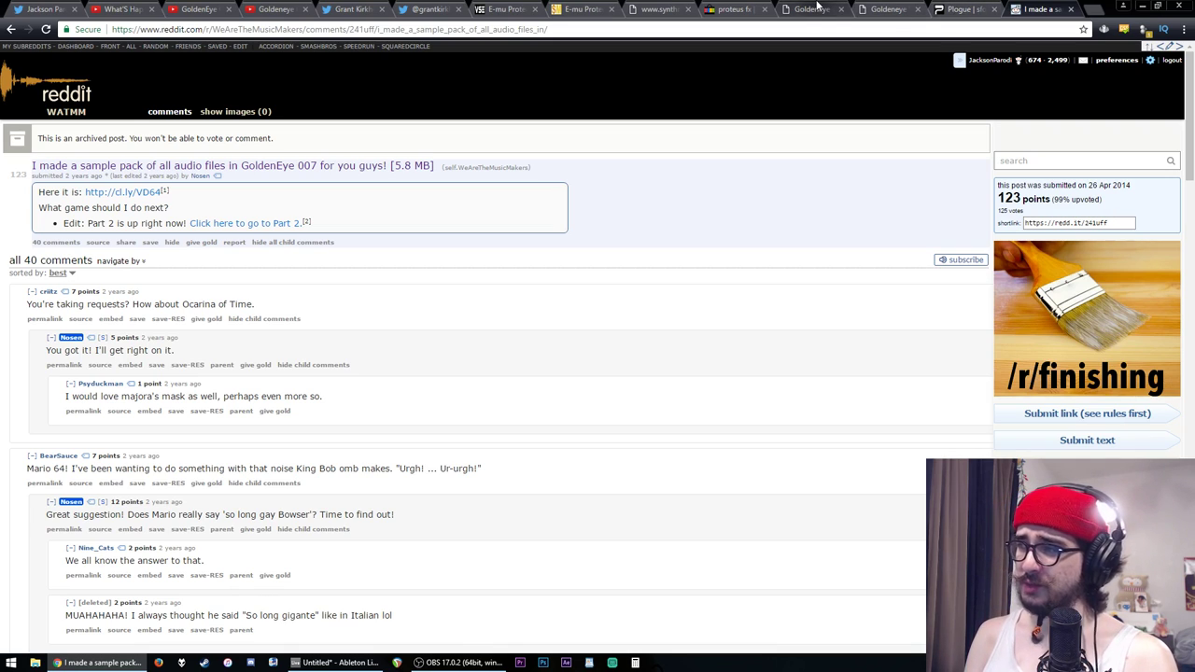
left_click(817, 8)
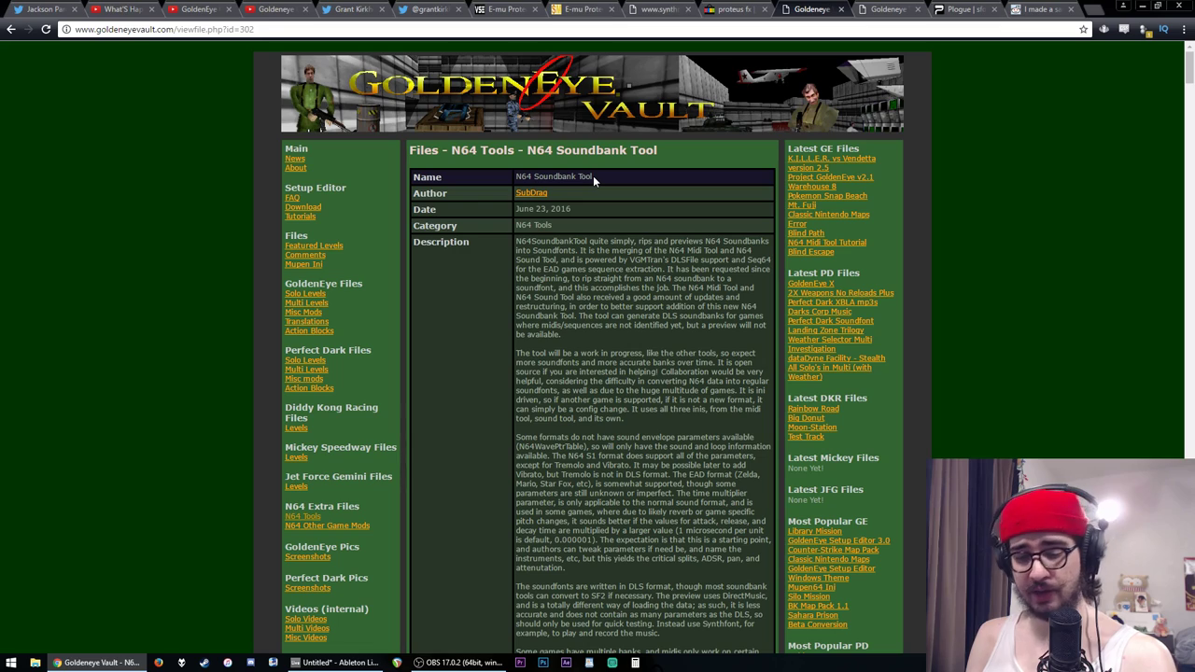
left_click_drag(595, 176, 516, 177)
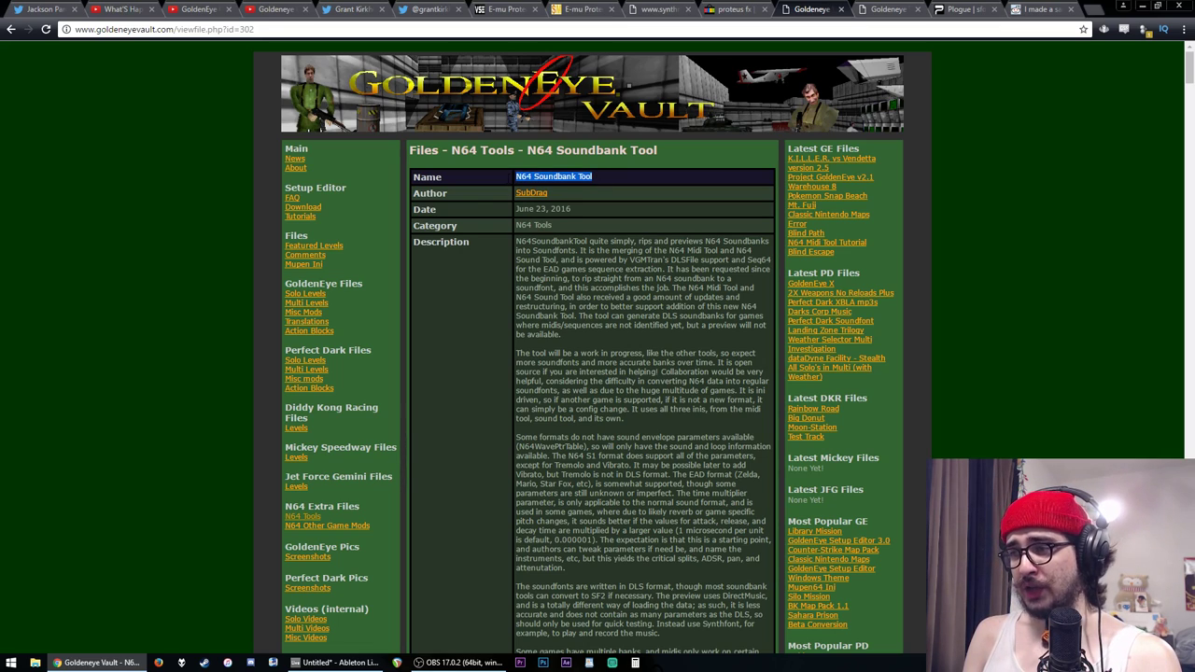
left_click(569, 174)
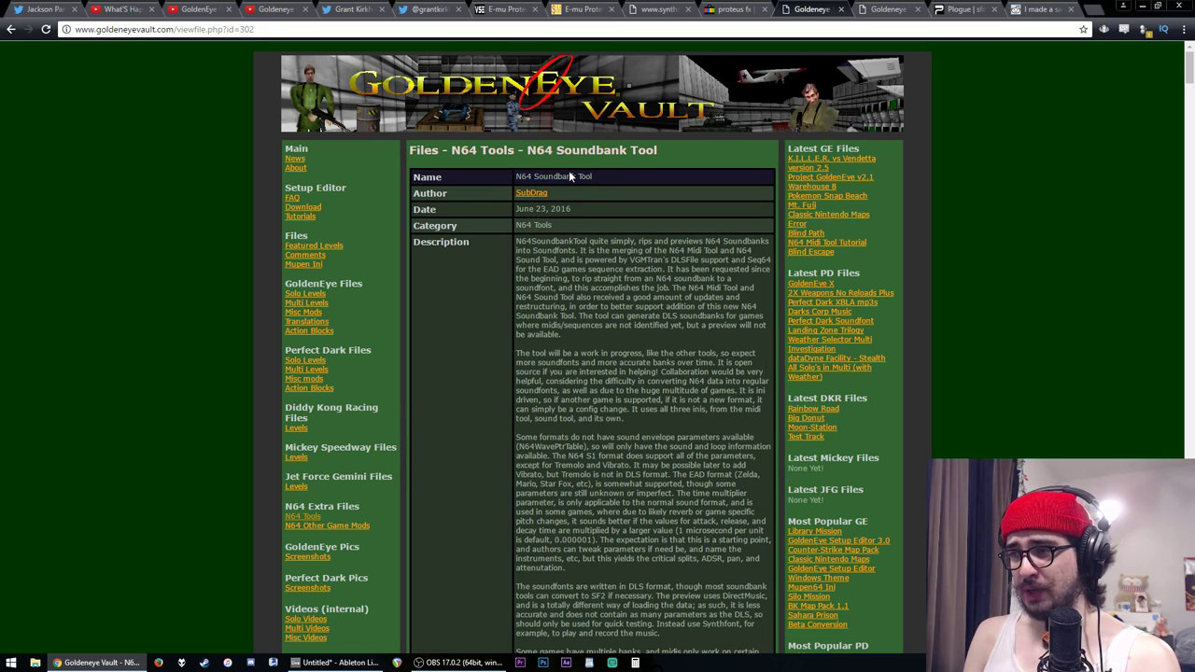
- Switch to the GoldenEye Vault tab showing the N64 Midi Tool V2 page
left_click(887, 9)
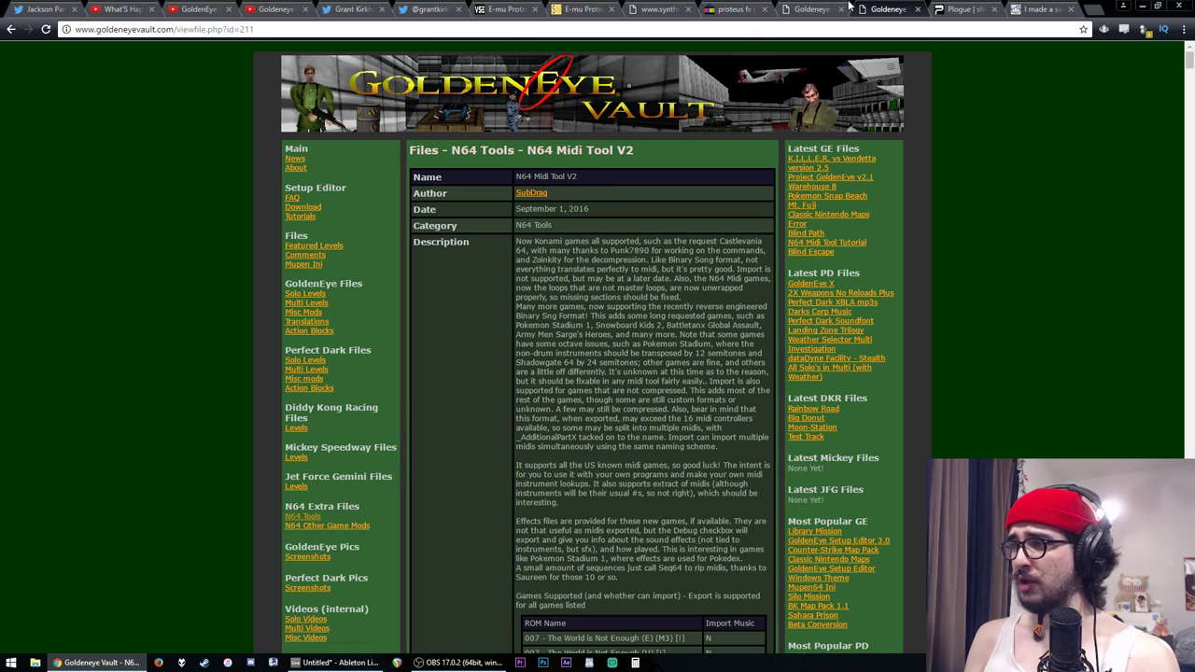
- Switch back to the GoldenEye Vault tab with the N64 Soundbank Tool page
left_click(818, 6)
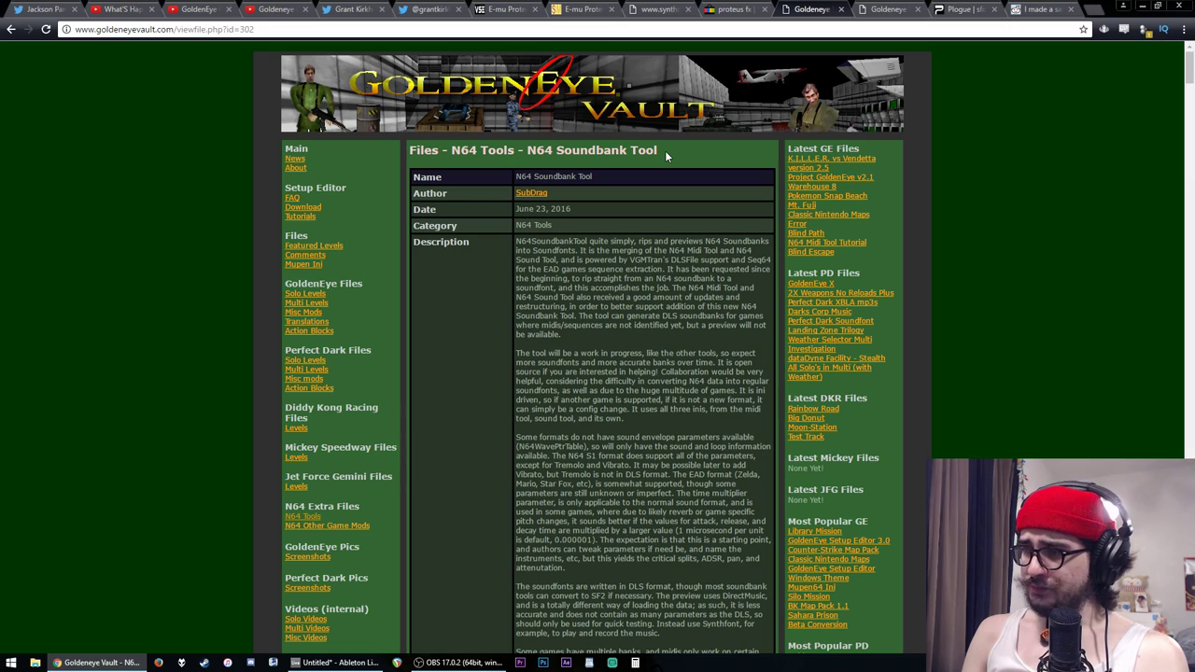
- Read through the N64 Soundbank Tool description, then switch to the N64 Midi Tool V2 page
left_click_drag(659, 151, 527, 150)
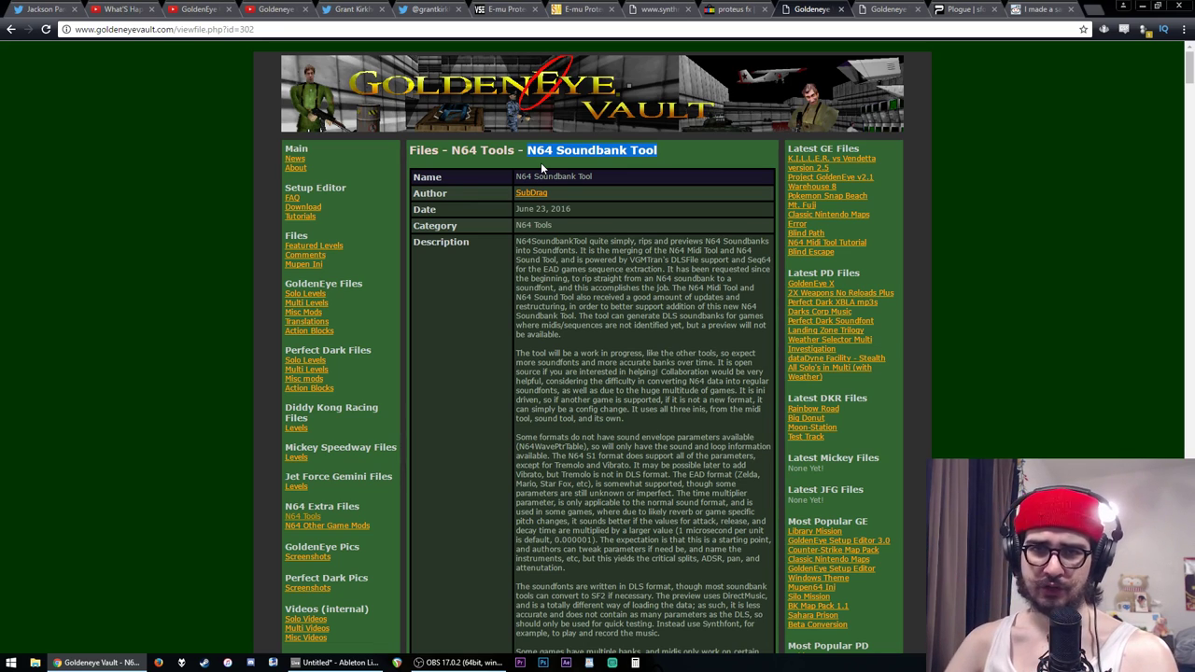
left_click(607, 190)
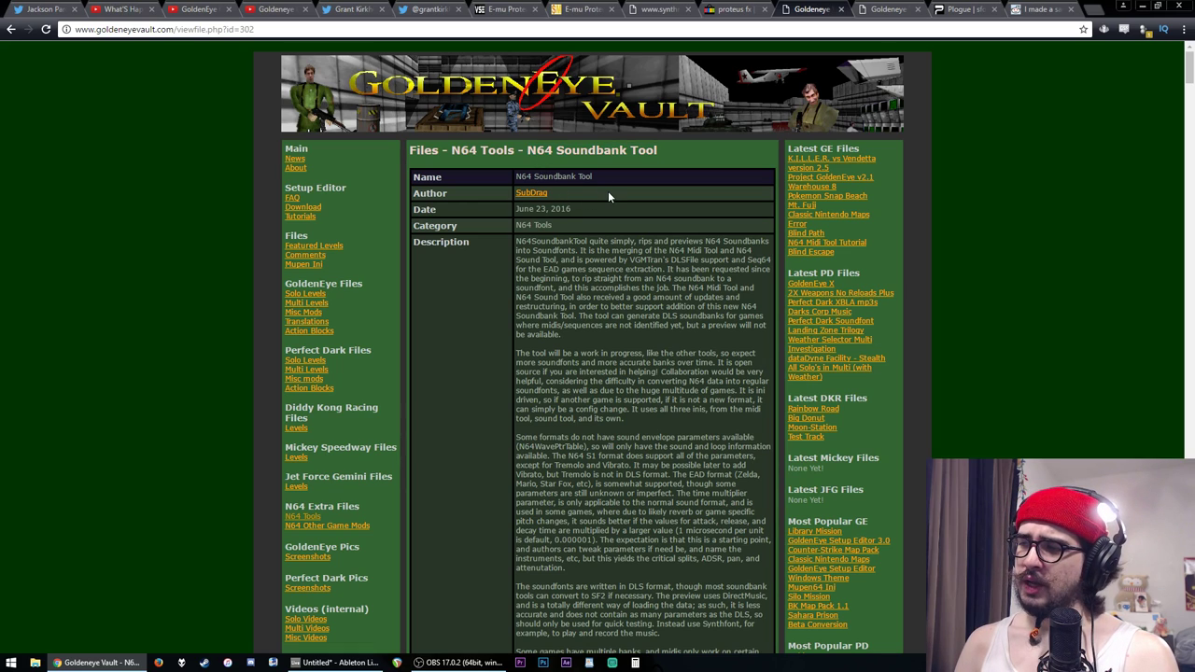
scroll(608, 190, "down", 1)
scroll(607, 196, "down", 2)
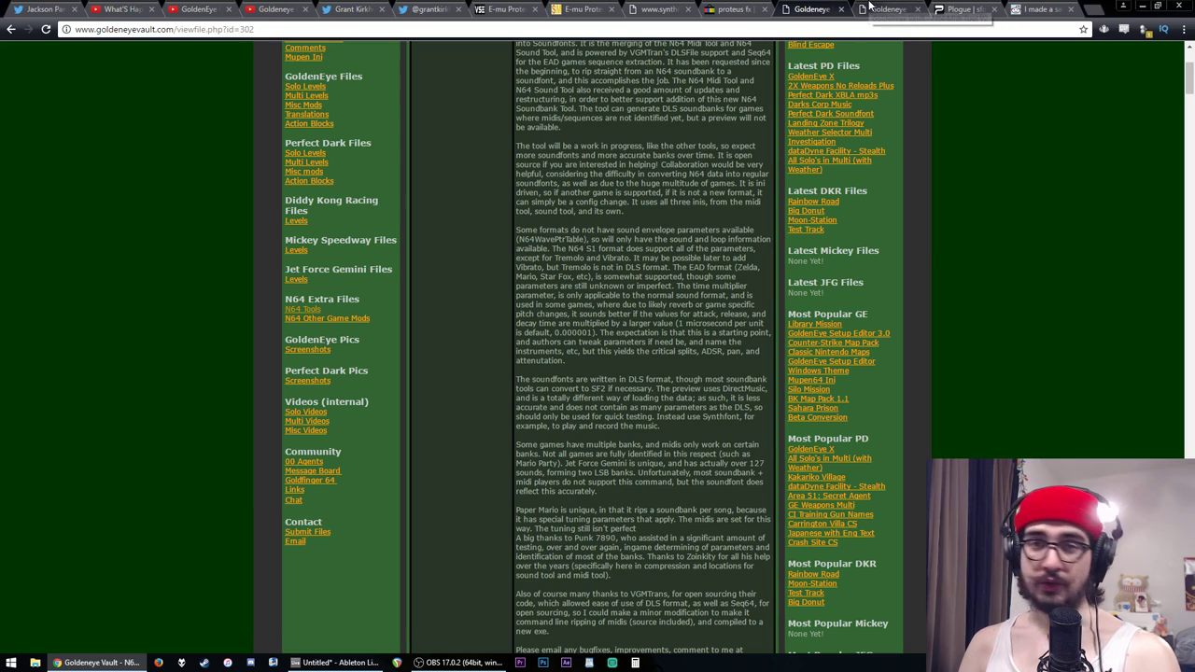
left_click(868, 8)
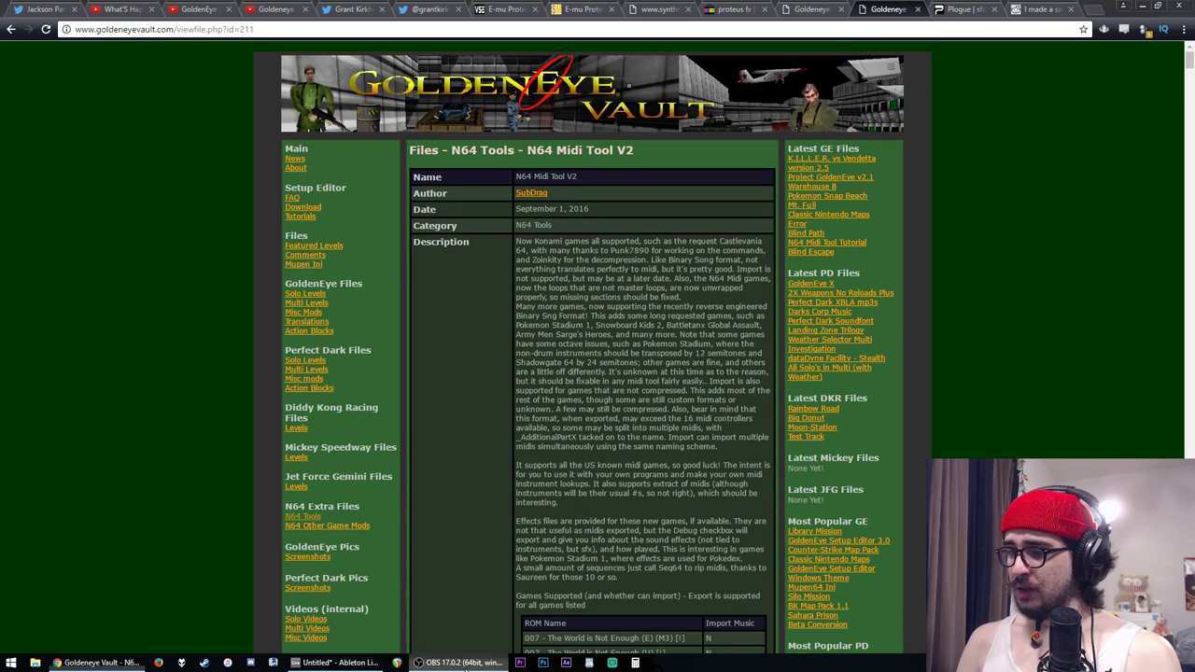
- In Ableton's browser, open User Library > Fonts and select Super Mario RPG.sf2
left_click(336, 662)
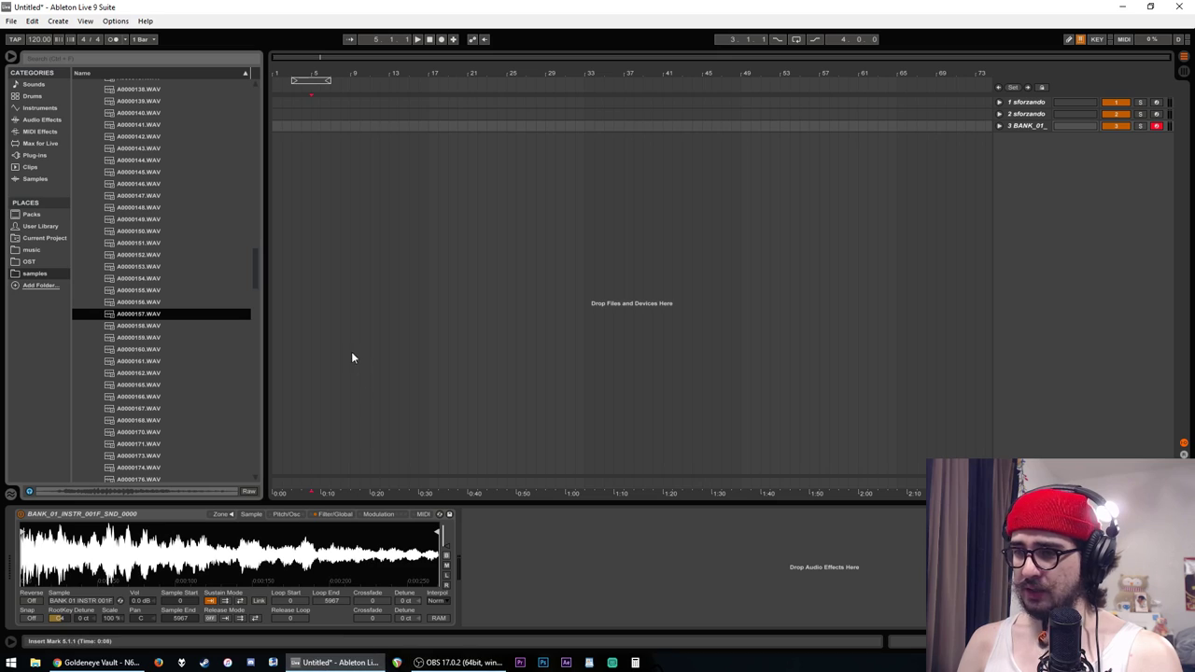
left_click(34, 215)
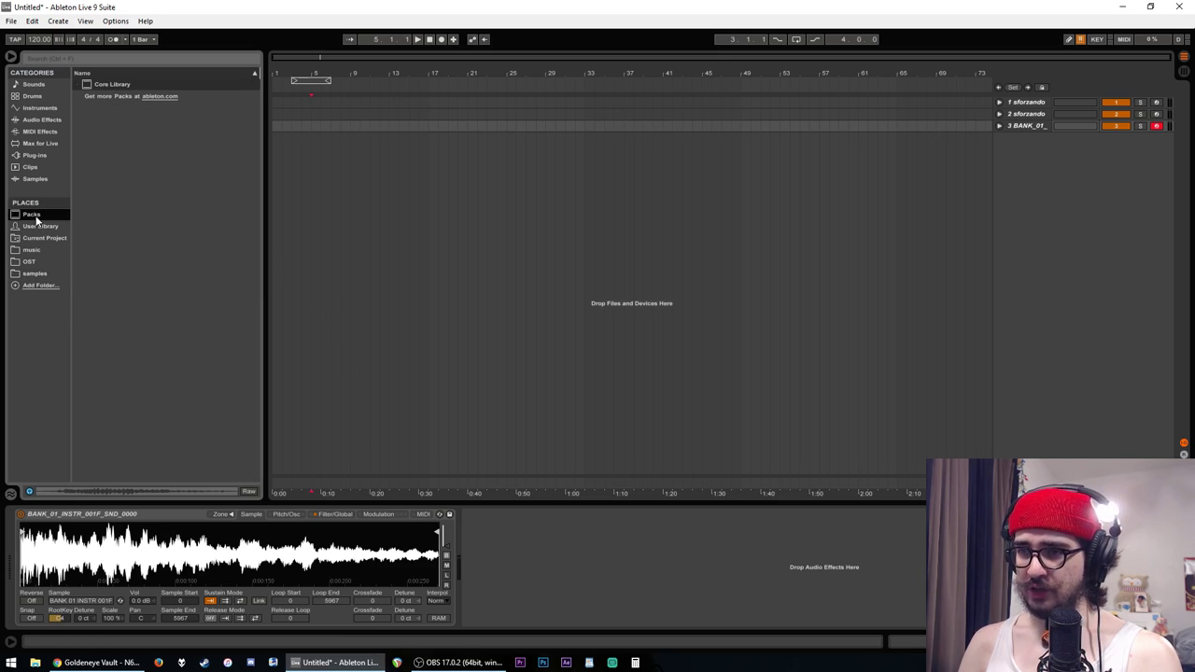
left_click(78, 84)
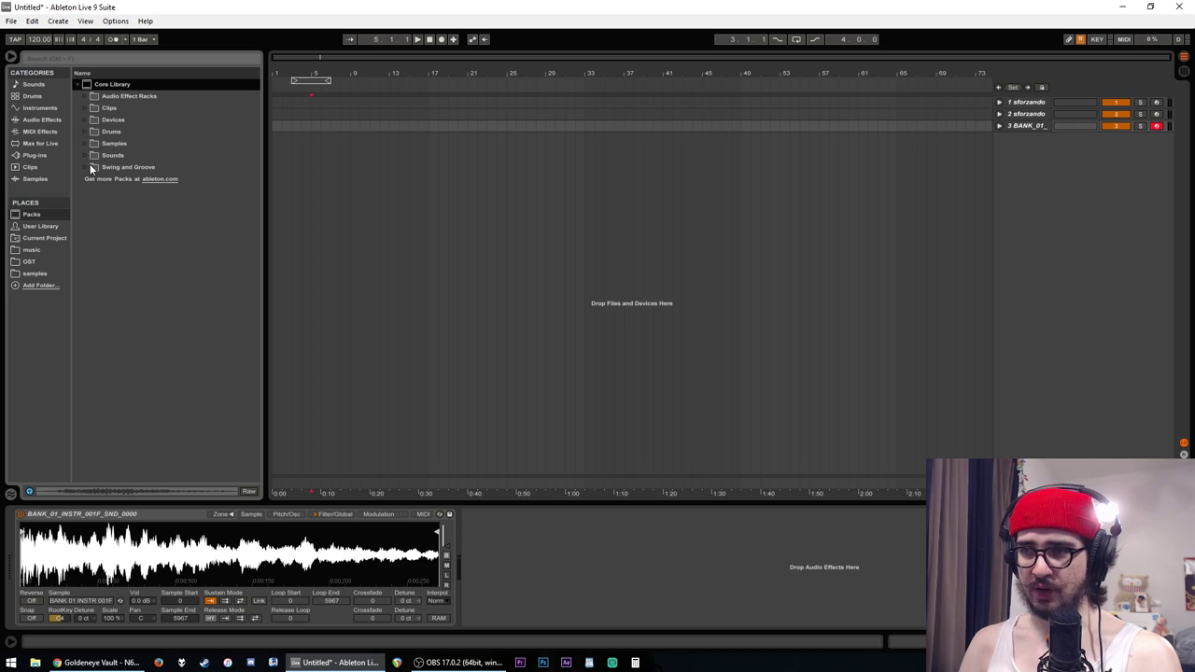
left_click(78, 84)
left_click(41, 227)
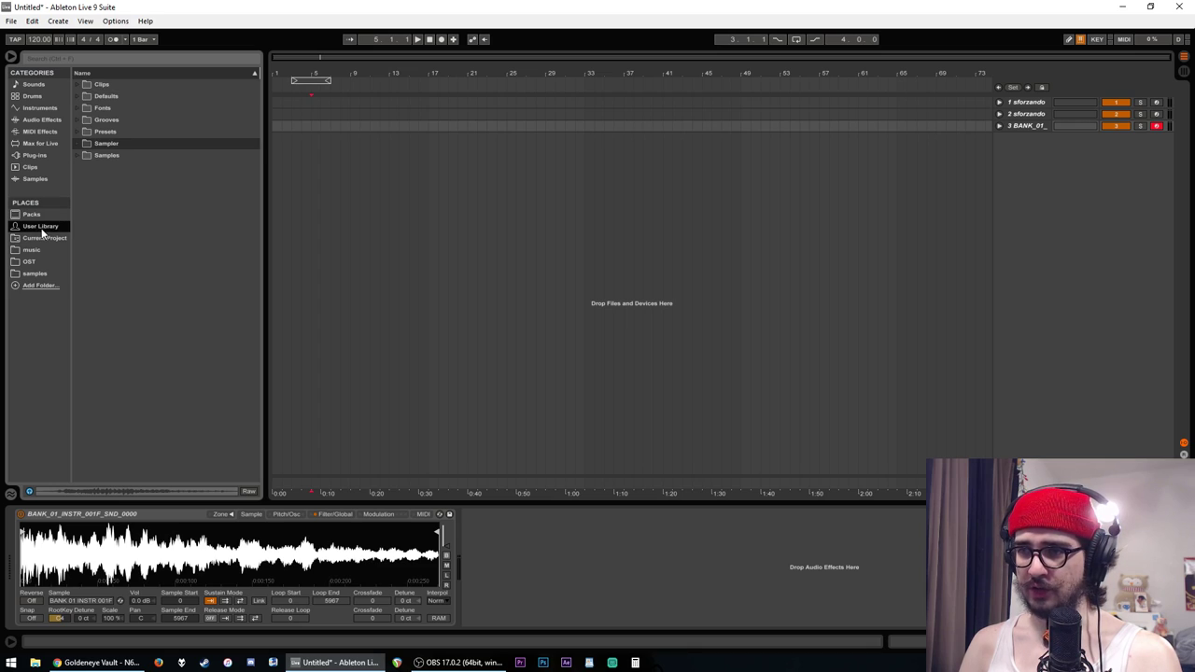
left_click(78, 108)
scroll(180, 224, "down", 3)
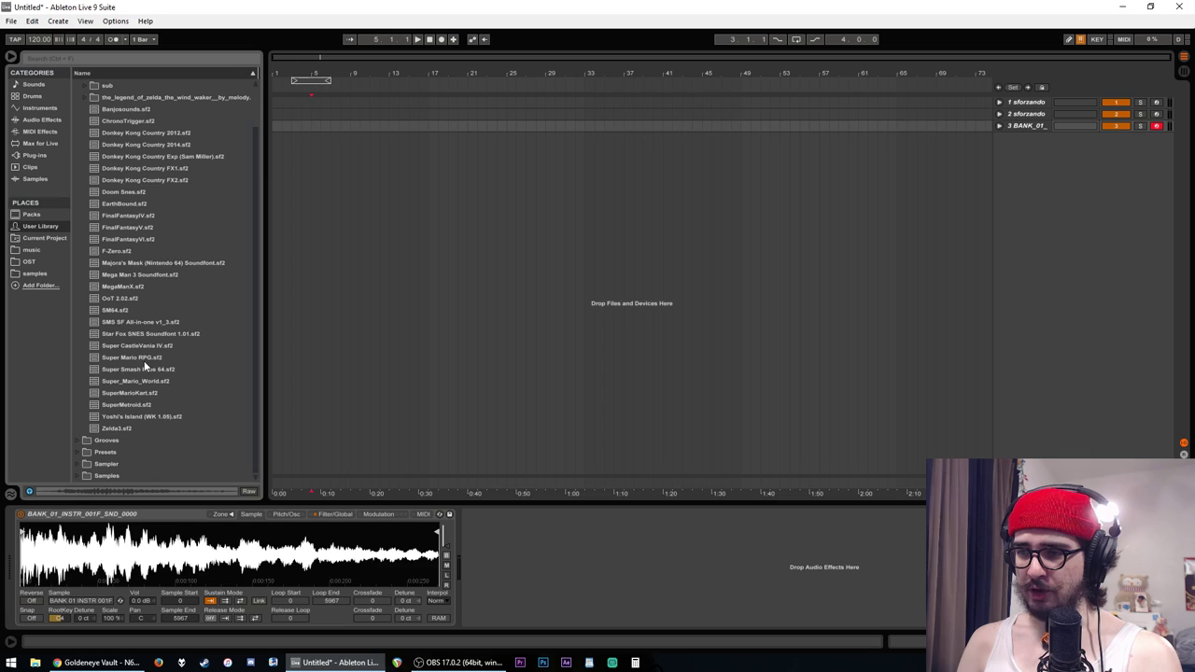
left_click(112, 357)
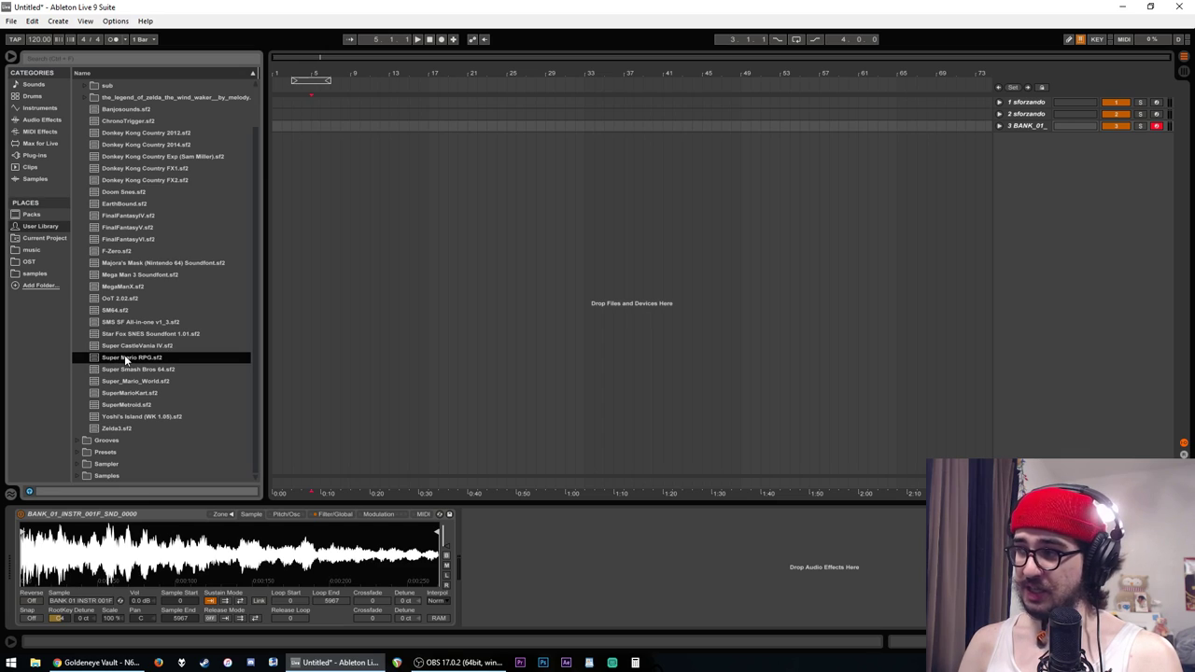
- Import Super Mario RPG.sf2 and pick its Harpsichord 1 sampler preset
double_click(112, 359)
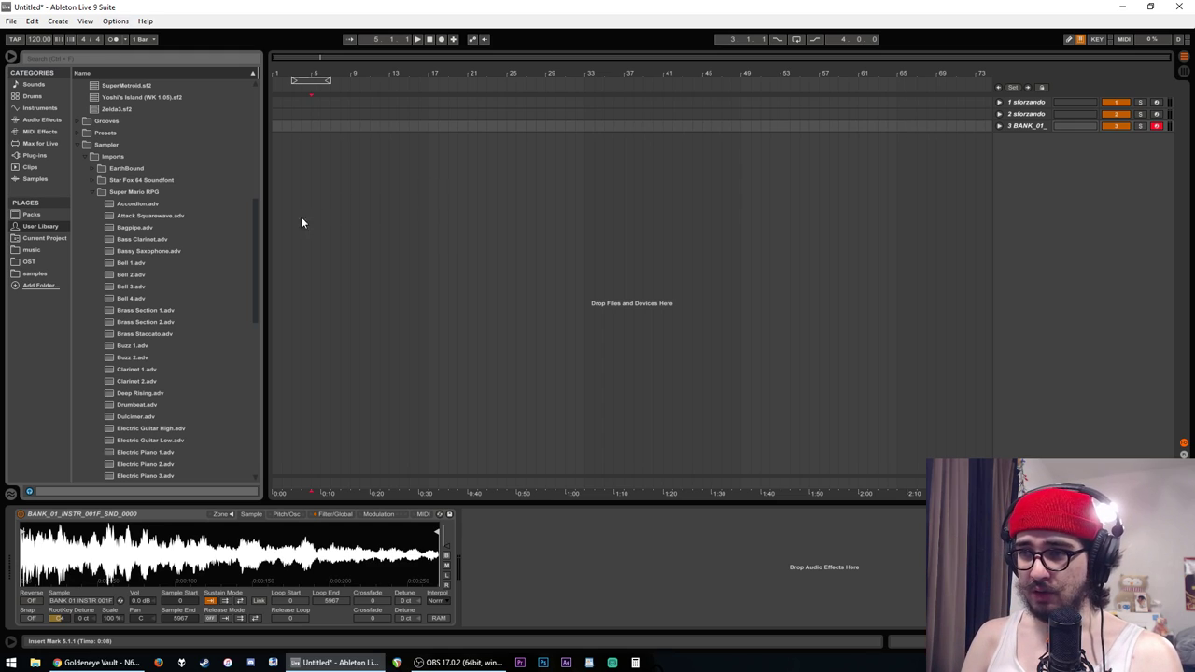
left_click(104, 206)
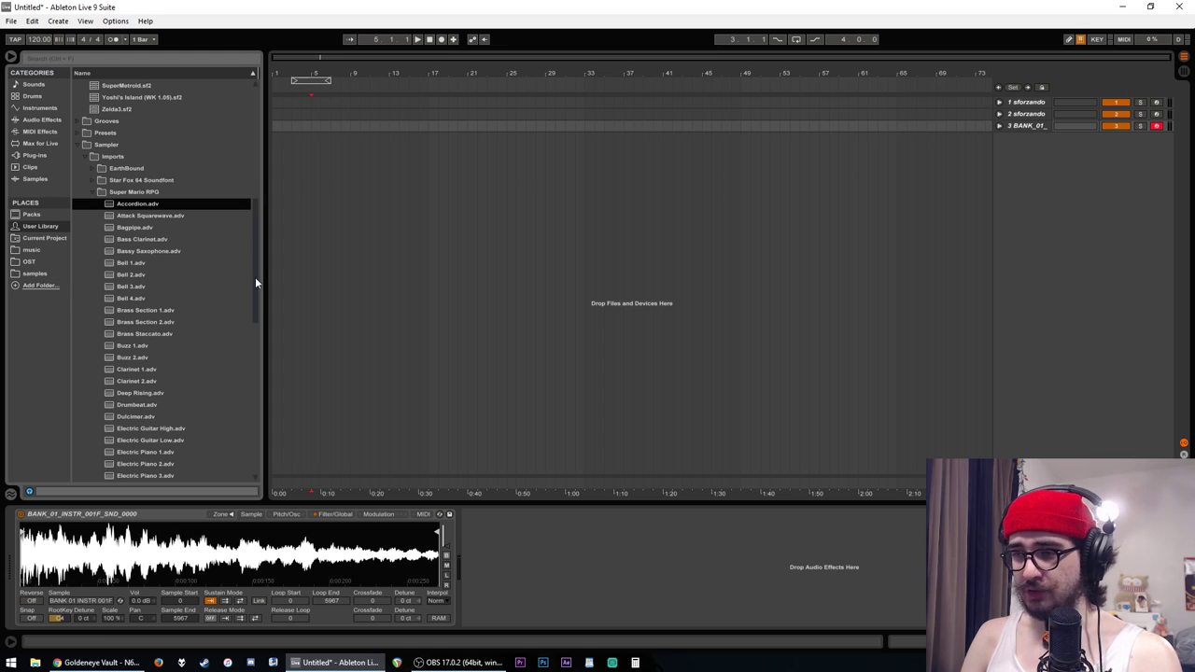
left_click_drag(256, 267, 265, 339)
left_click(110, 321)
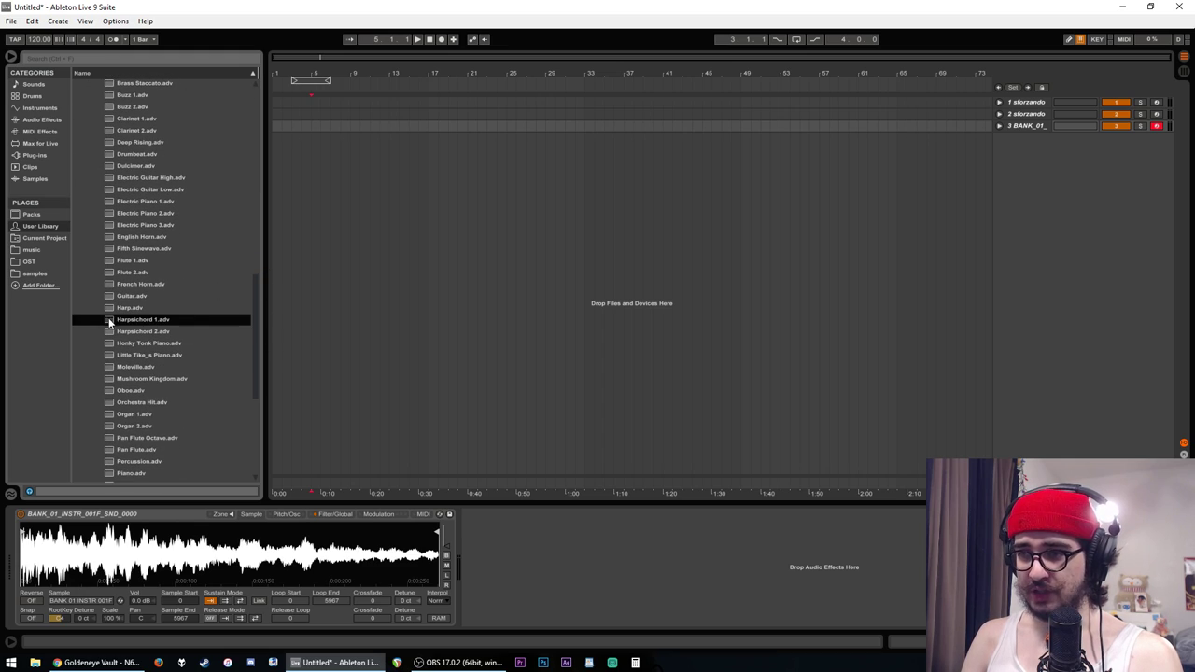
key("Down")
key("Up")
left_click_drag(112, 320, 1027, 159)
key("a")
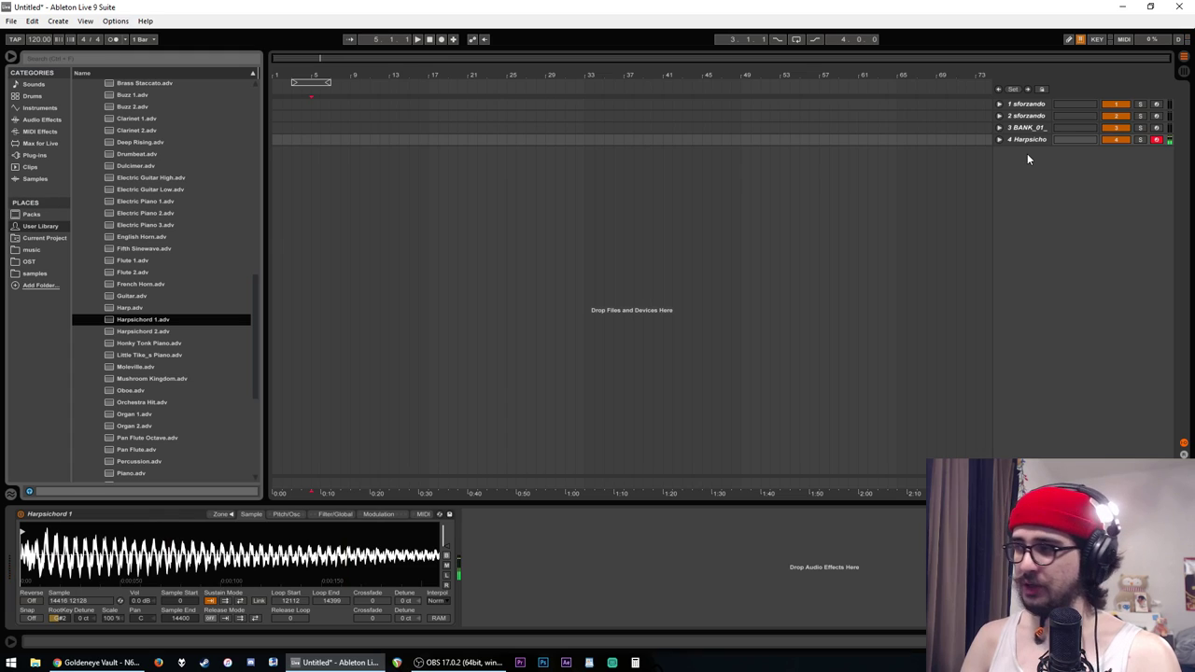
left_click(1036, 142)
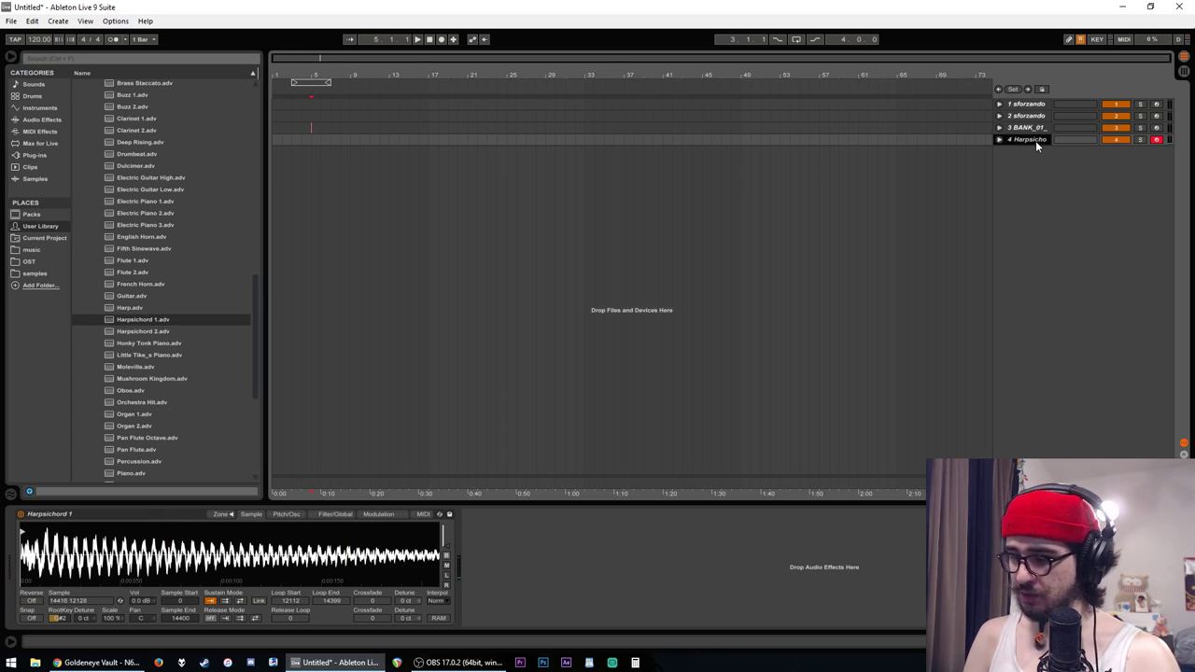
key("Delete")
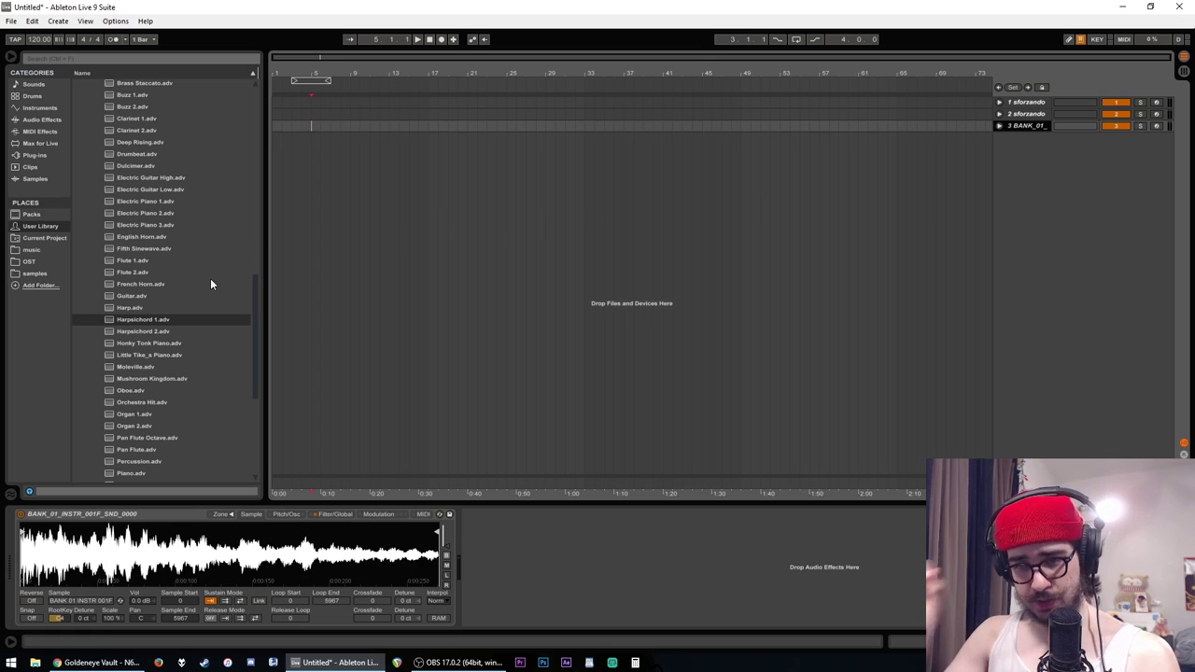
left_click(95, 662)
key("alt+Tab")
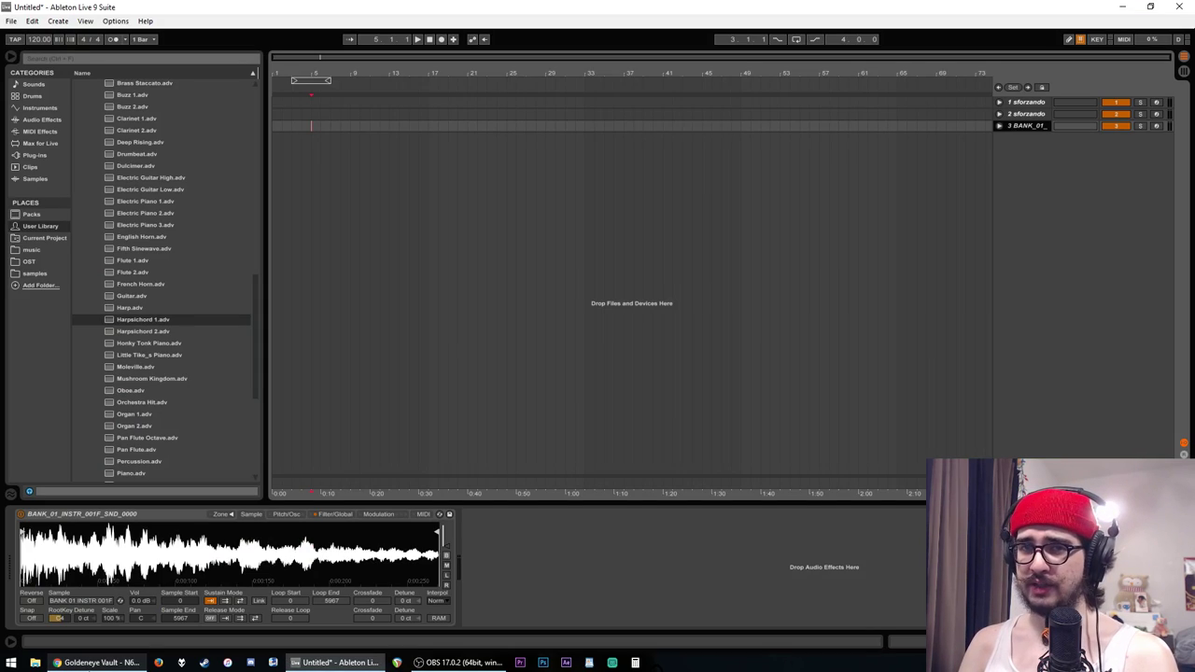
- Bring Chrome to the front and show the Plogue sforzando product page
left_click(94, 663)
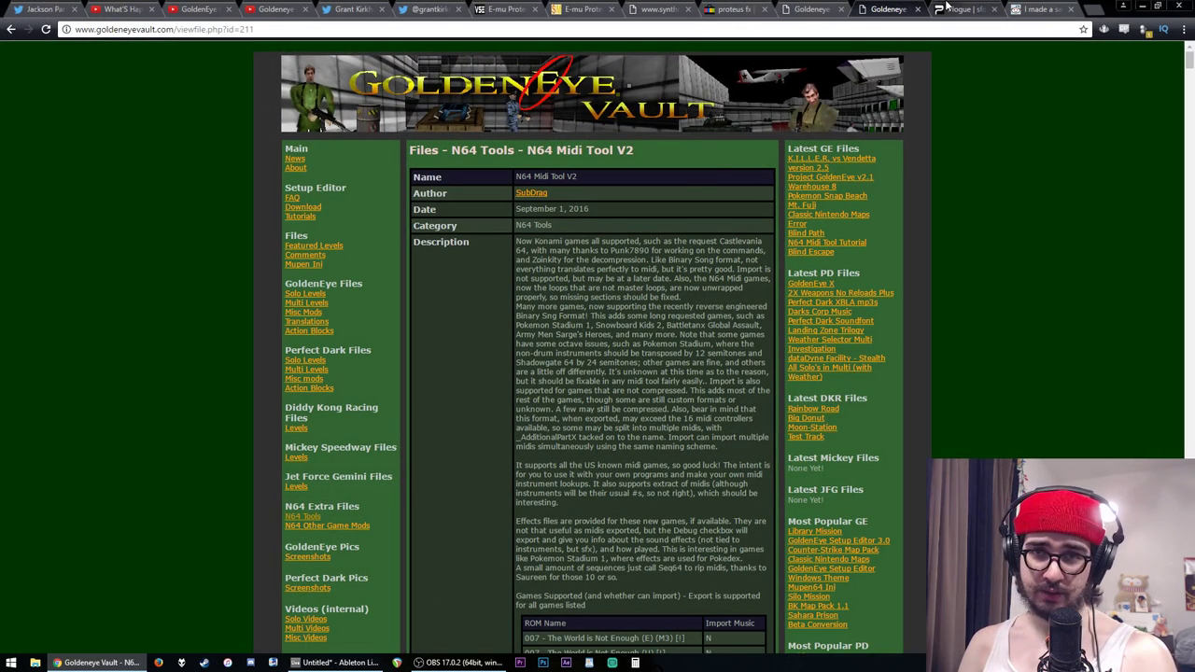
left_click(948, 8)
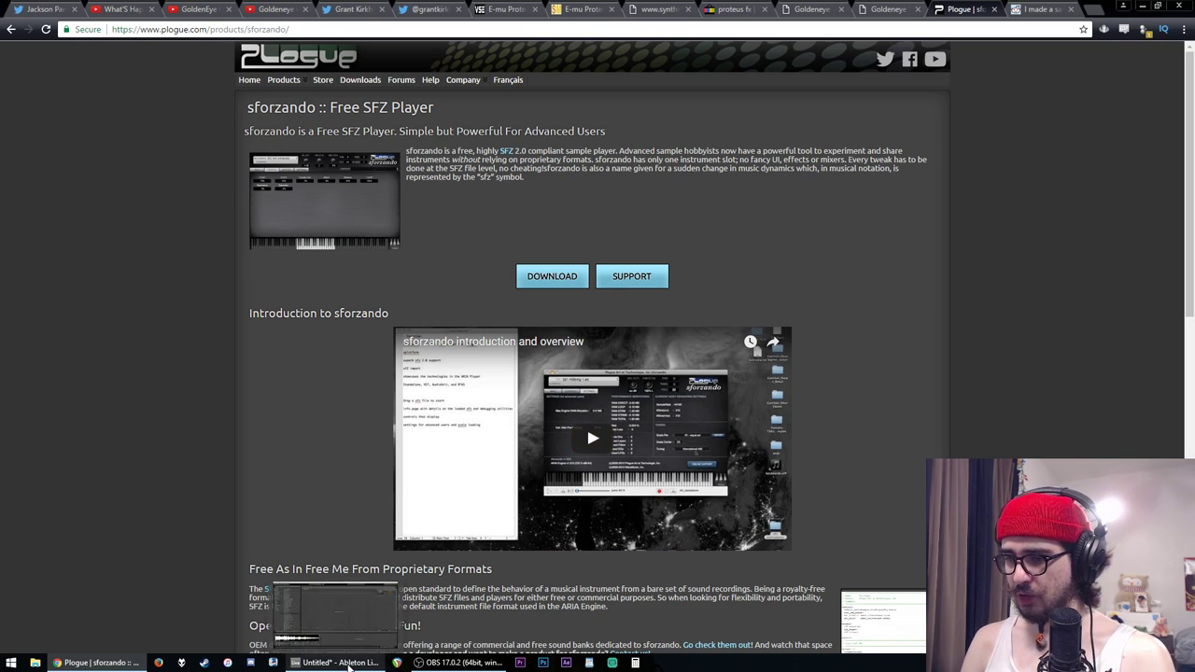
- Switch from Chrome back to the Ableton Live set
left_click(348, 665)
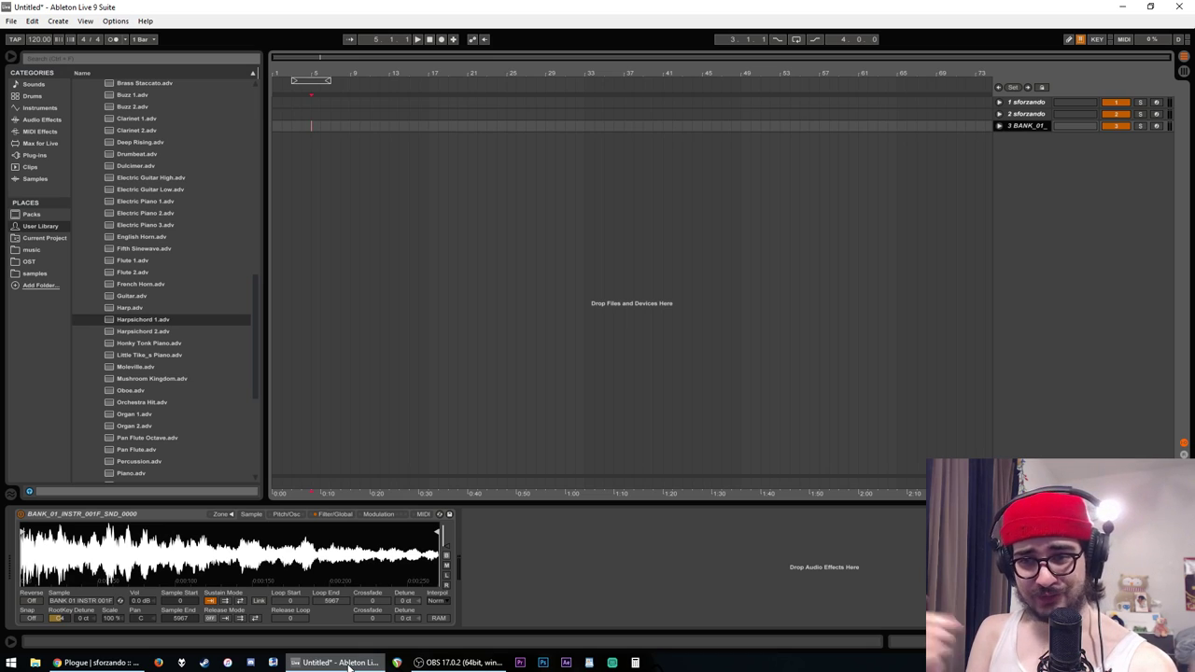
- Arm track 1 sforzando for recording
left_click(1157, 103)
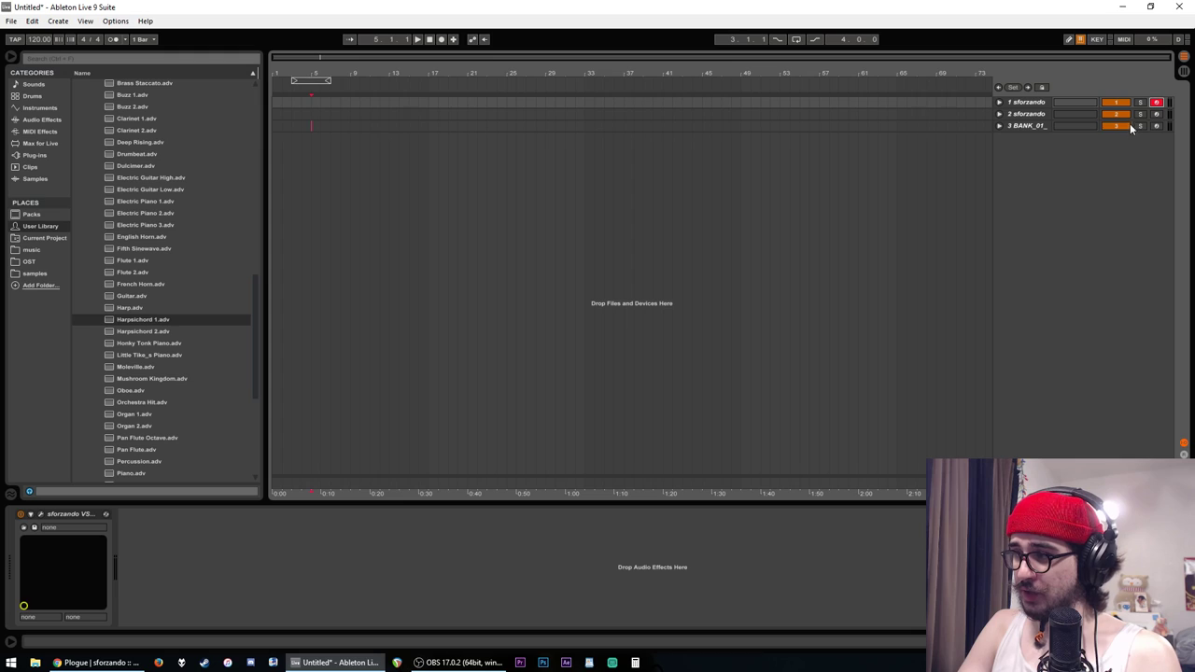
- Select track 2 sforzando and open its sforzando plugin window
left_click(1027, 115)
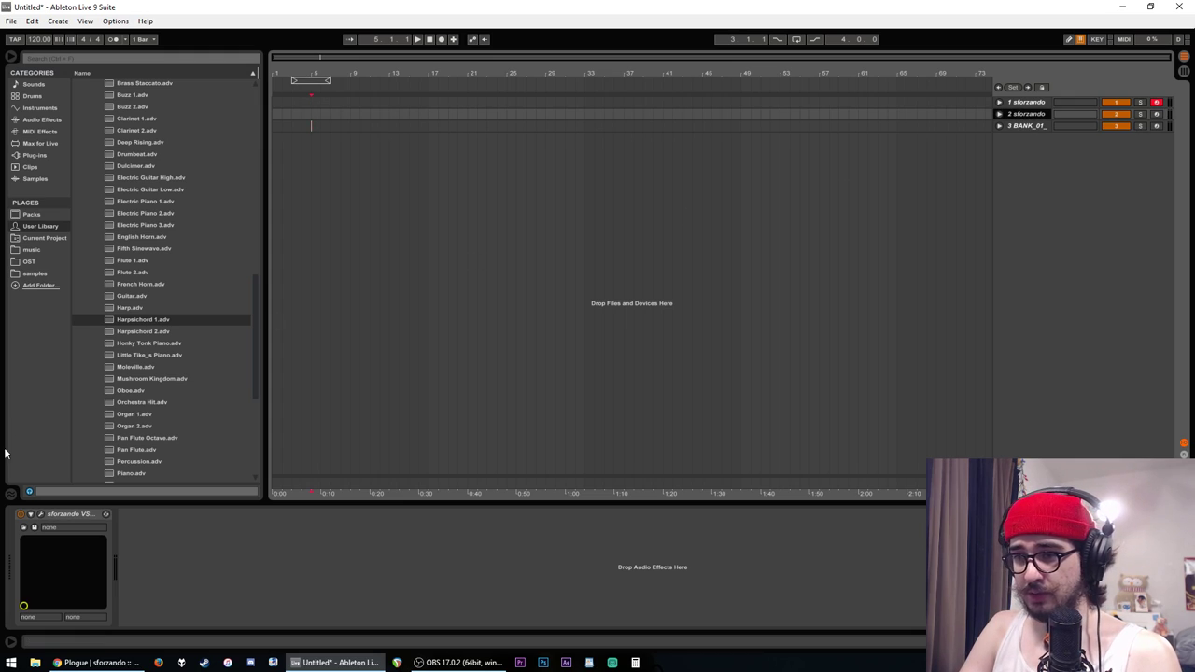
left_click(40, 516)
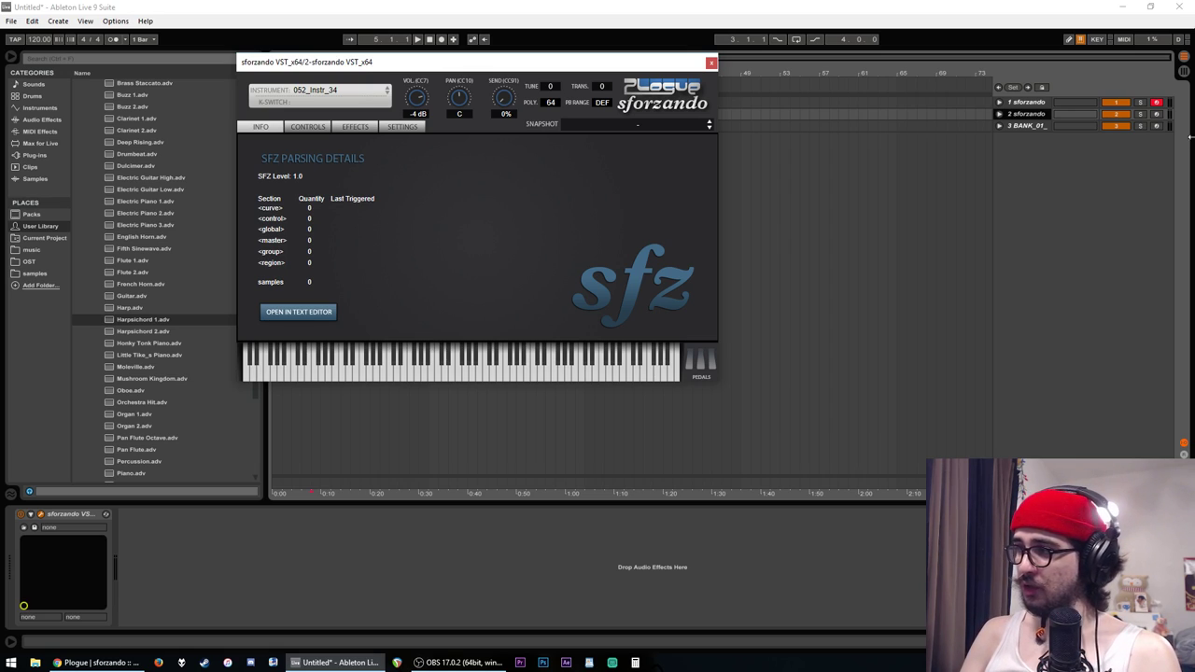
- Arm sforzando track 2, step its instrument from 051_Instr_33 down to 044_Instr_2C, then select track 3 BANK_01
left_click(1156, 113)
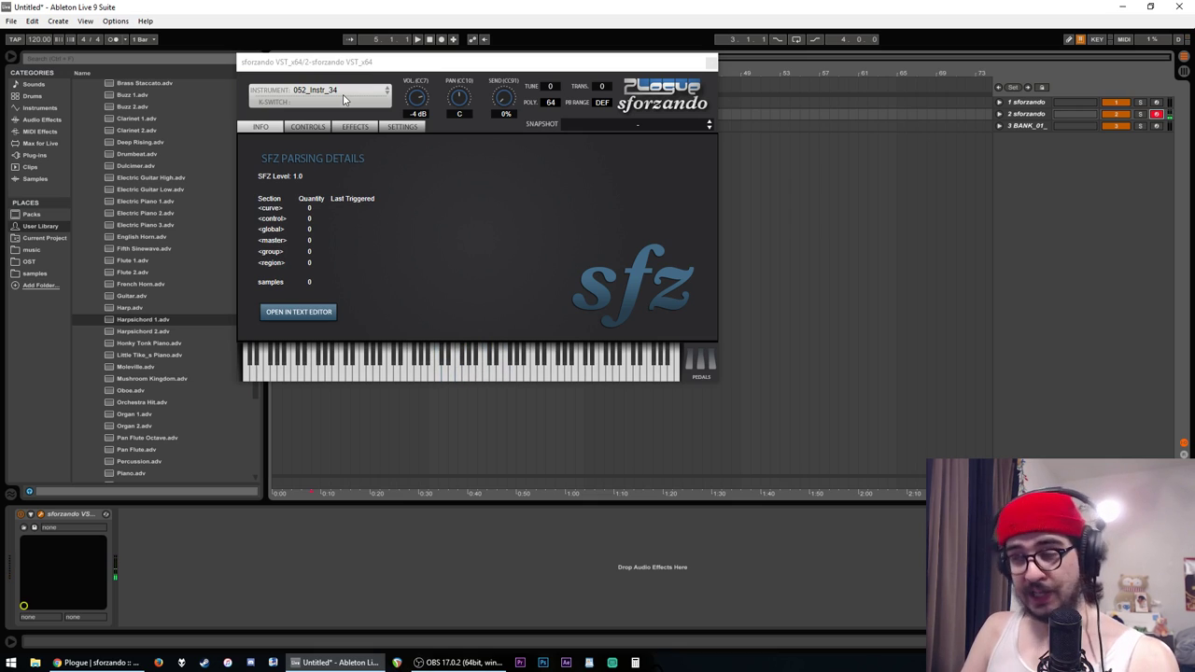
left_click(387, 91)
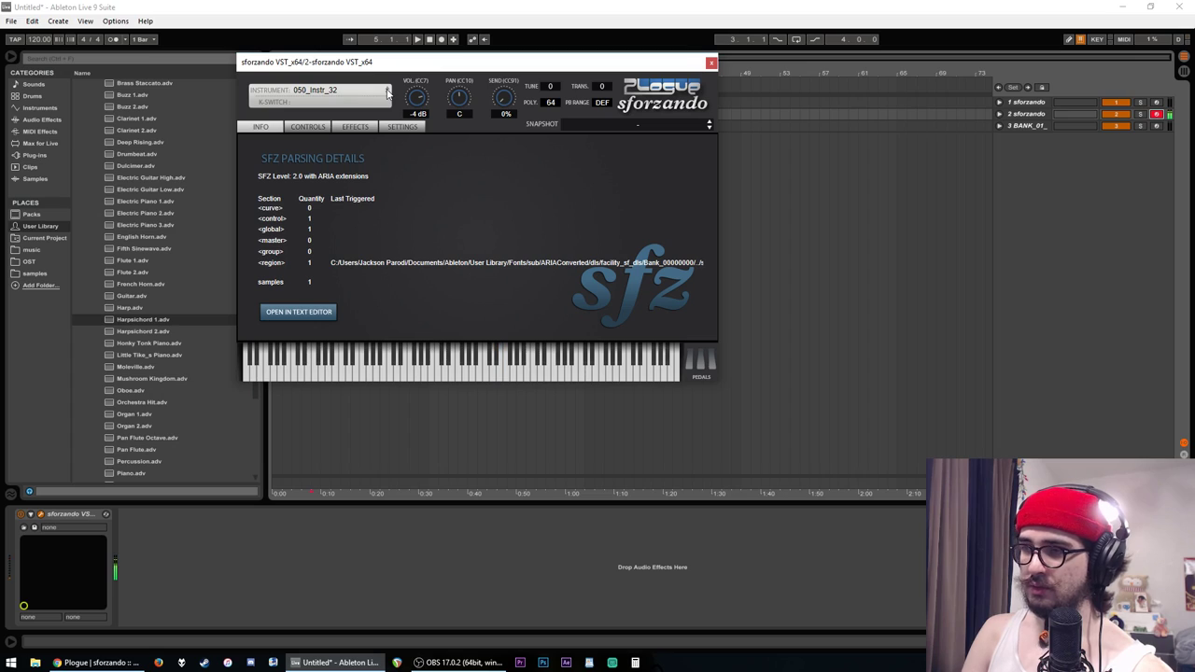
left_click(388, 92)
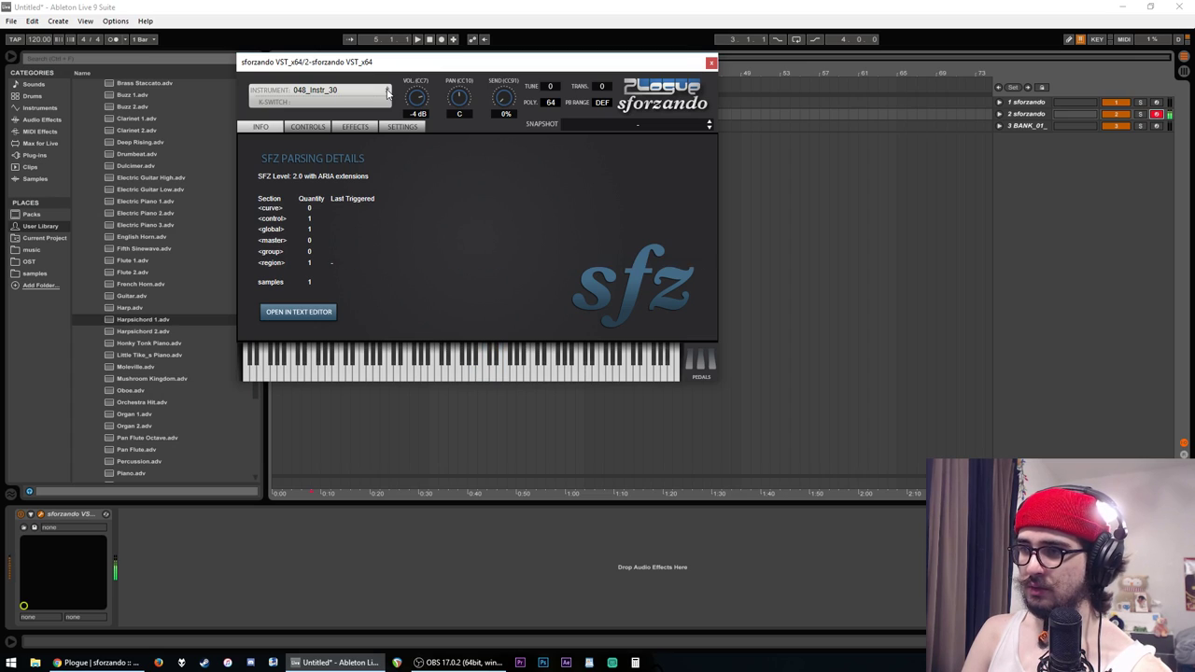
left_click(388, 91)
left_click(388, 91)
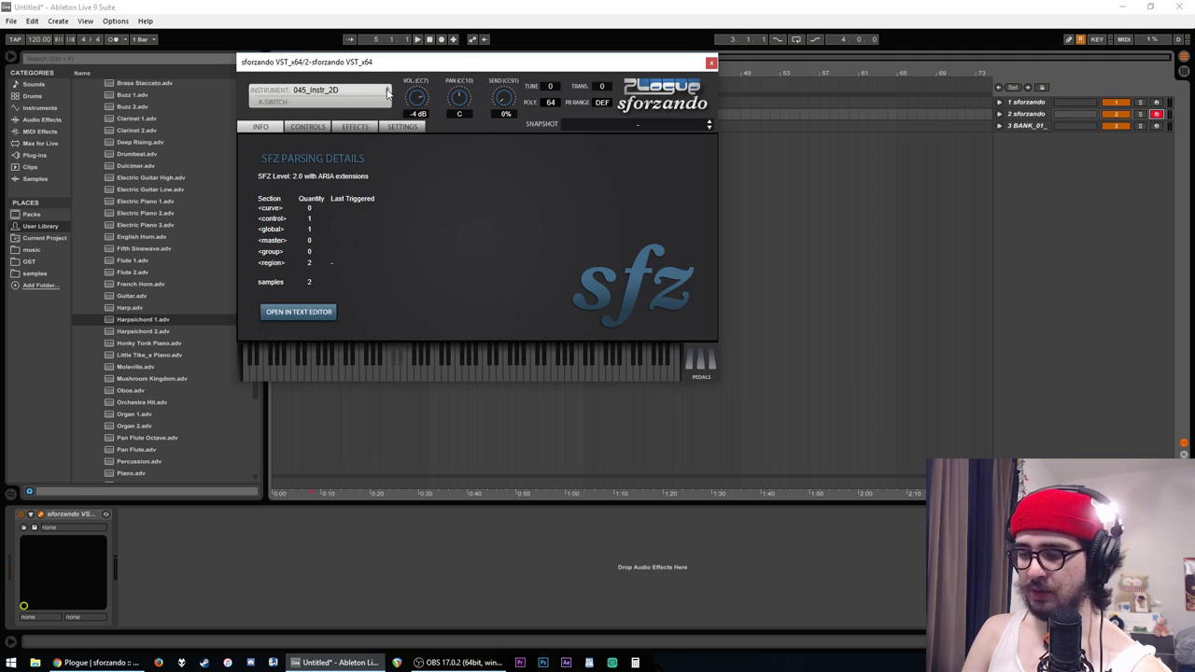
left_click(387, 91)
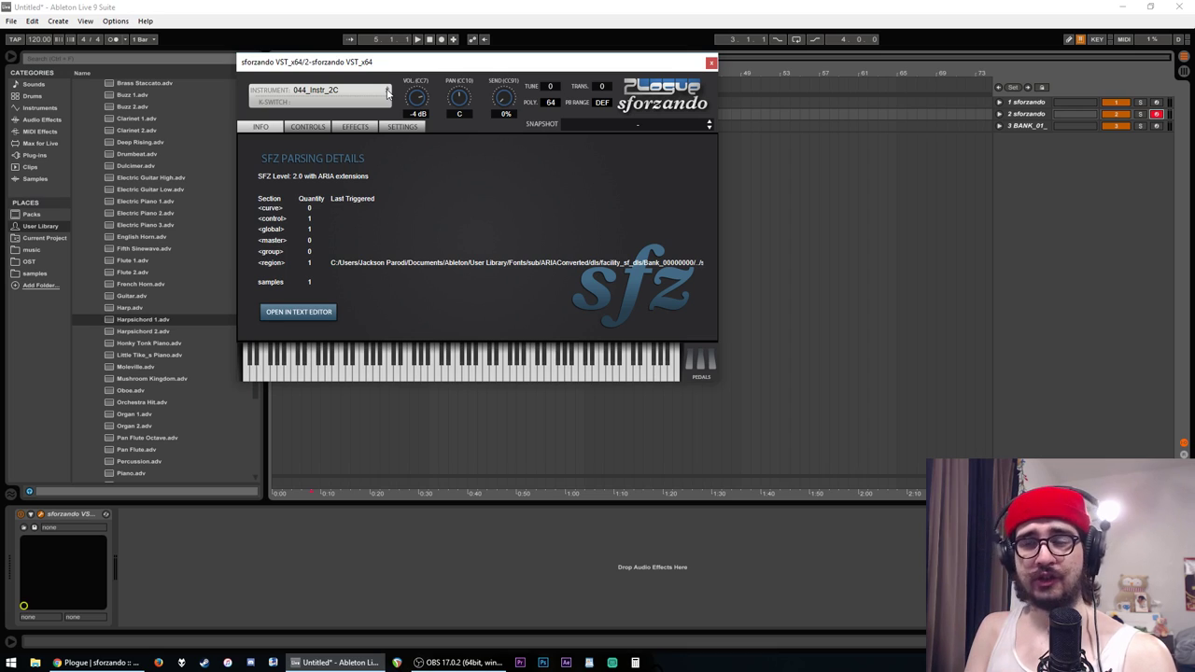
left_click(1029, 127)
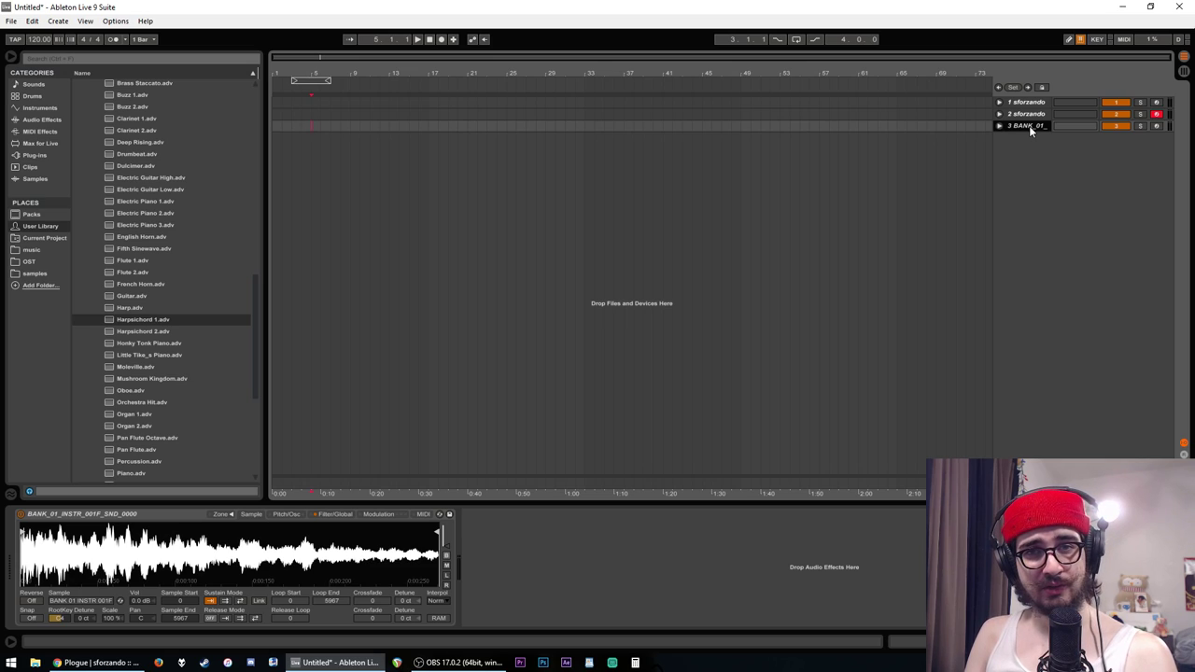
- Arm track 3 BANK_01 in place of sforzando track 2
left_click(1156, 127)
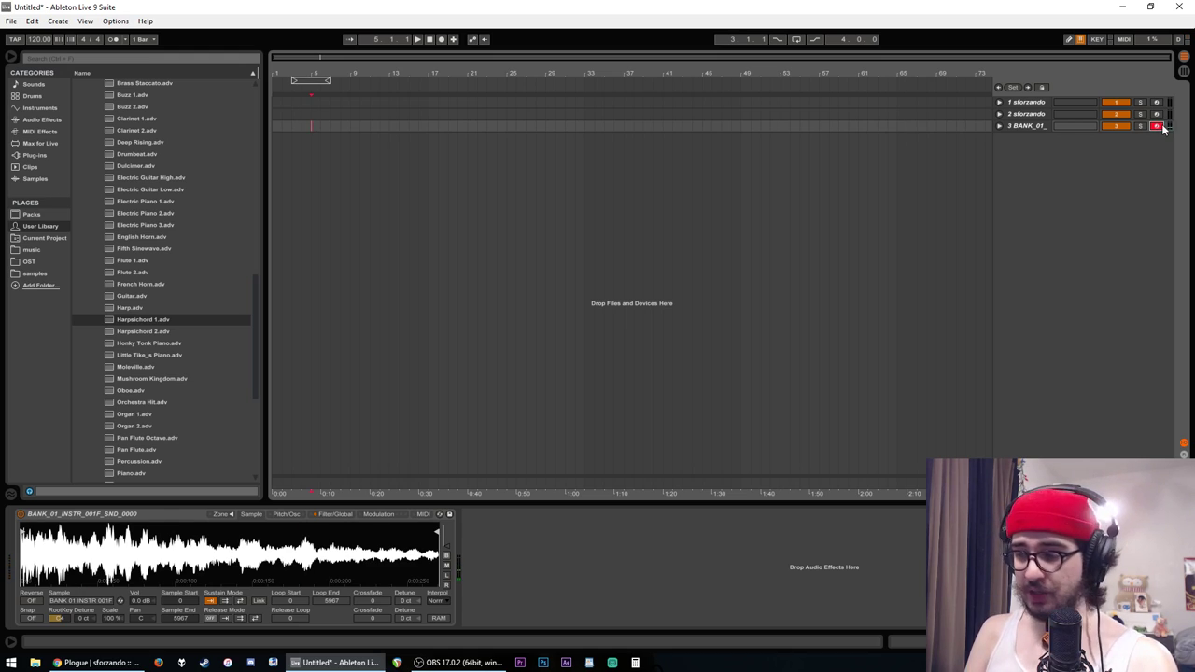
- Read the composer's tweet naming the sound 'Infinite' from an EMU Proteus FX, then return to Ableton
left_click(94, 662)
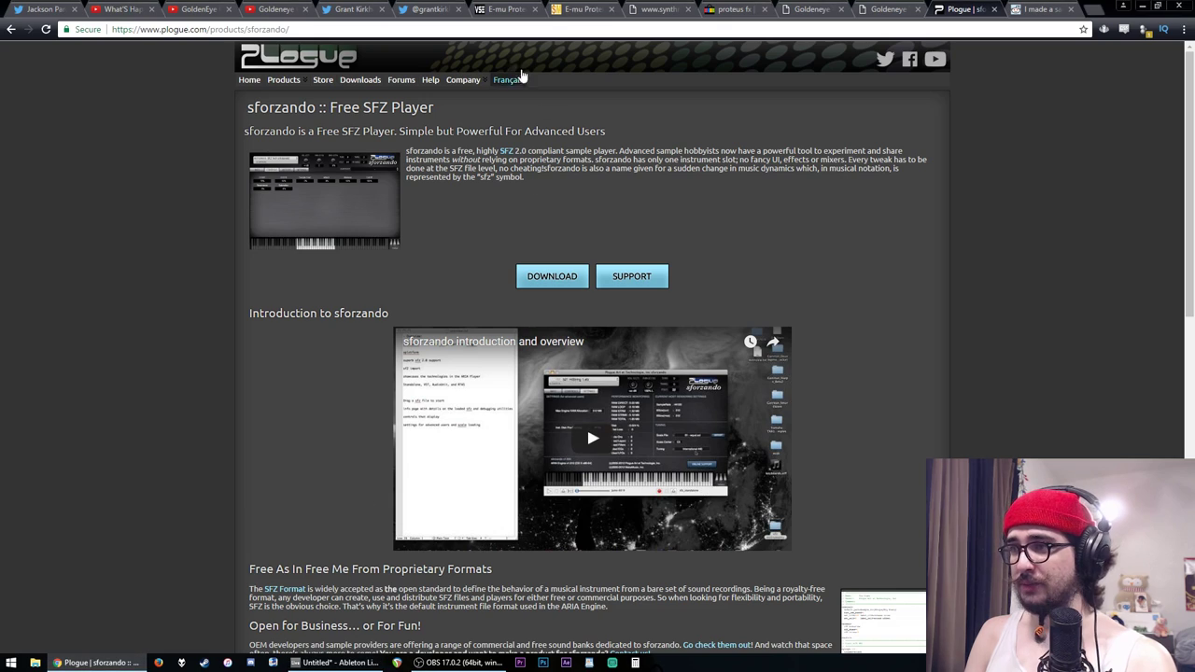
left_click(353, 9)
left_click(659, 395)
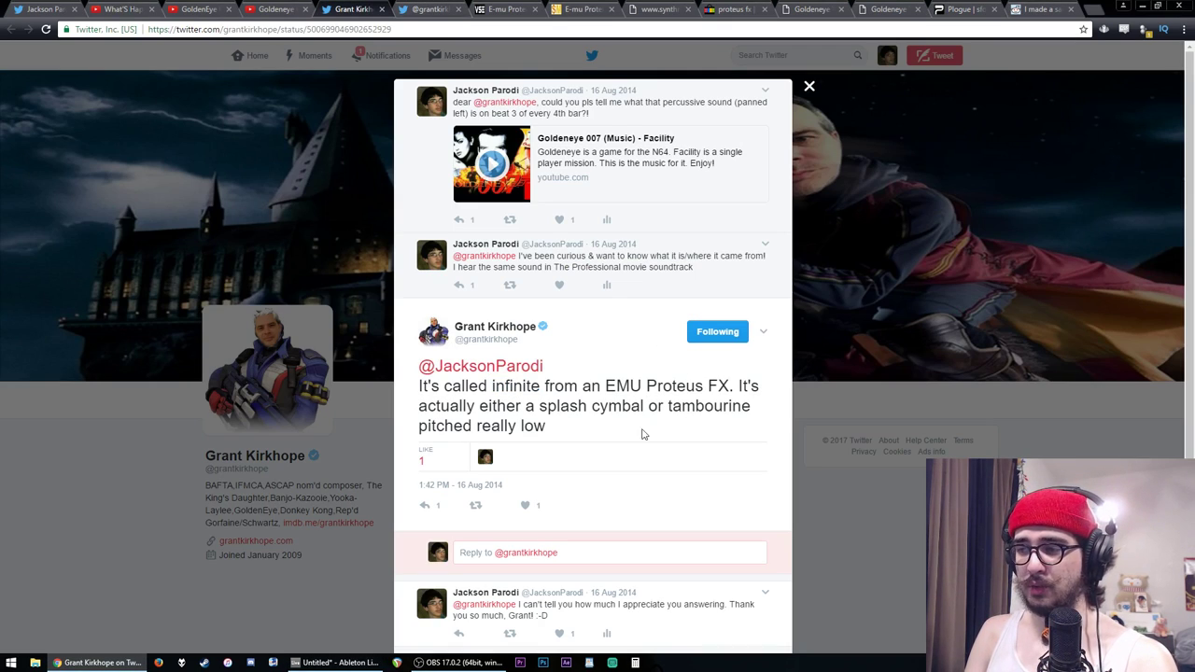
left_click(336, 662)
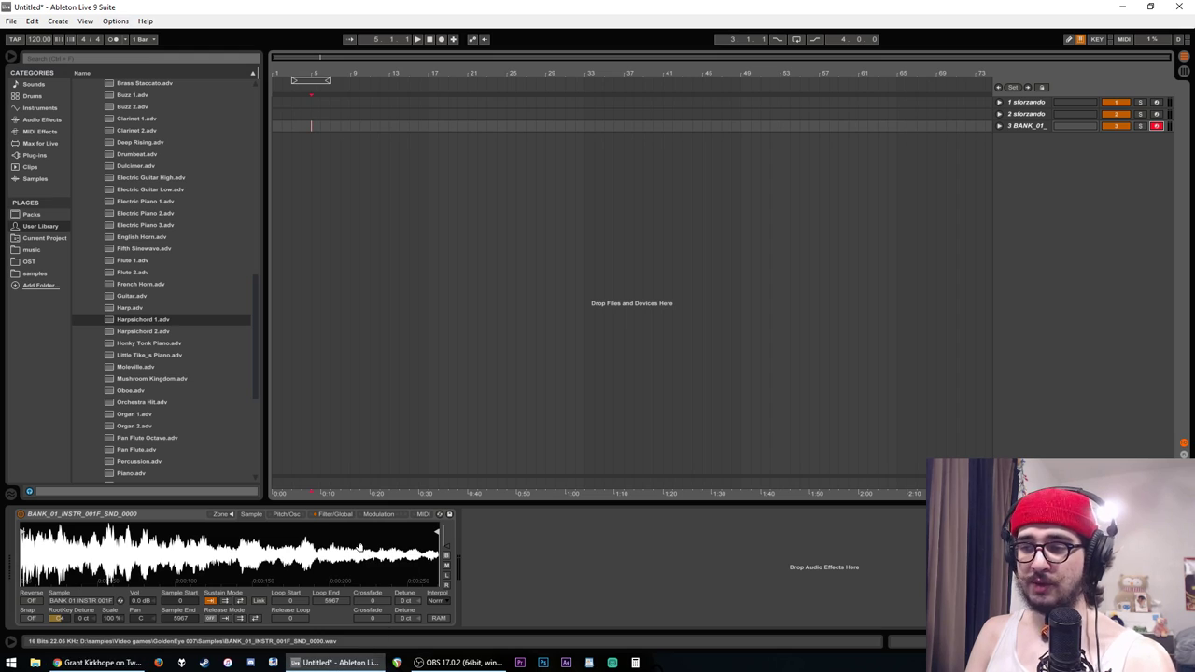
- Focus BANK_01's Simpler detail view, then arm track 1 sforzando instead of BANK_01
left_click(496, 543)
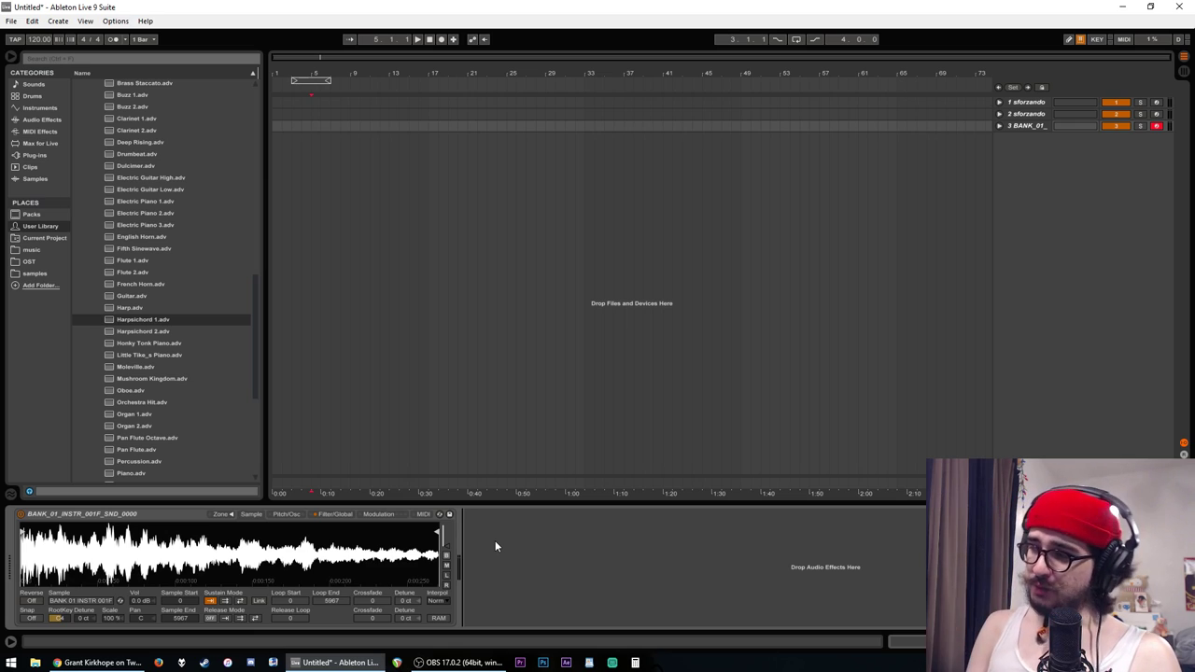
left_click(1158, 103)
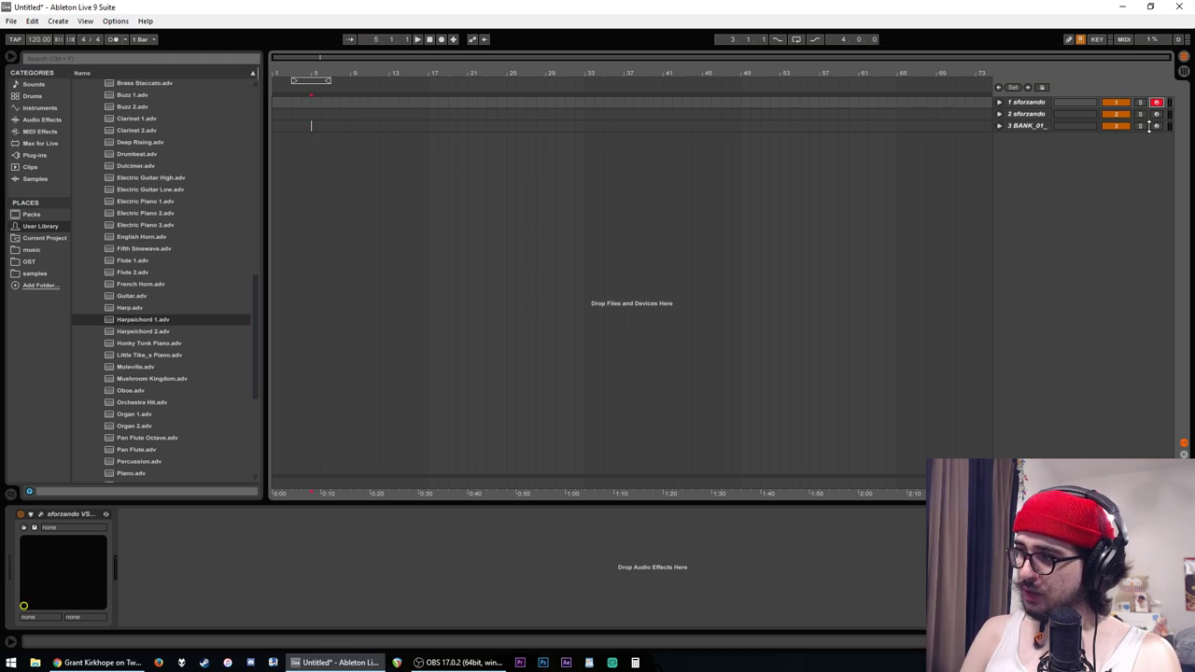
- Re-arm track 3 BANK_01 and set Simpler's Sustain Mode to Loop
left_click(1156, 125)
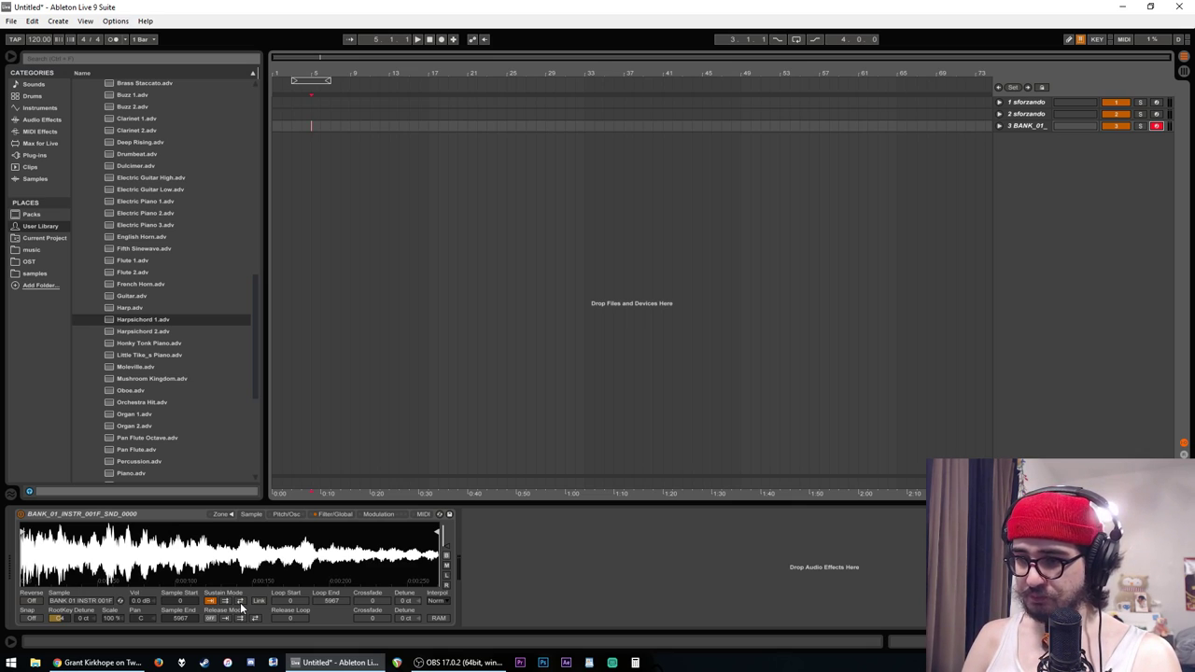
left_click(240, 602)
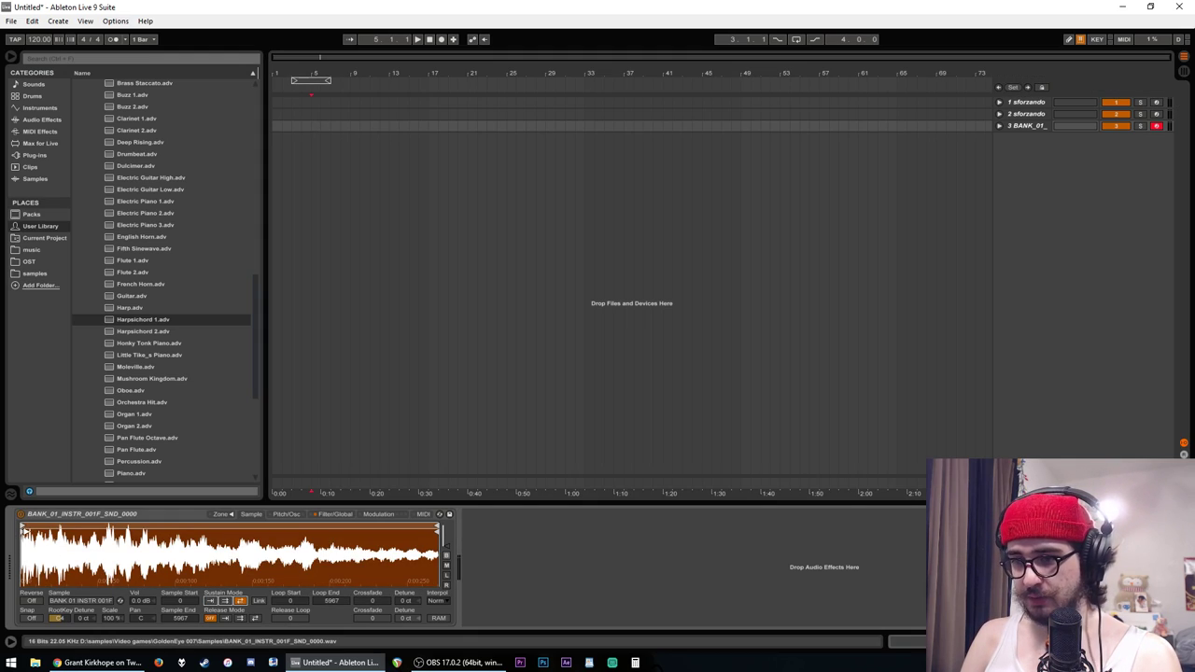
- Move the sample start later, set the sustain loop to 4930–5967, and add a 456 crossfade
mouse_move(25, 531)
left_mouse_down()
mouse_move(404, 576)
mouse_move(21, 560)
left_mouse_up()
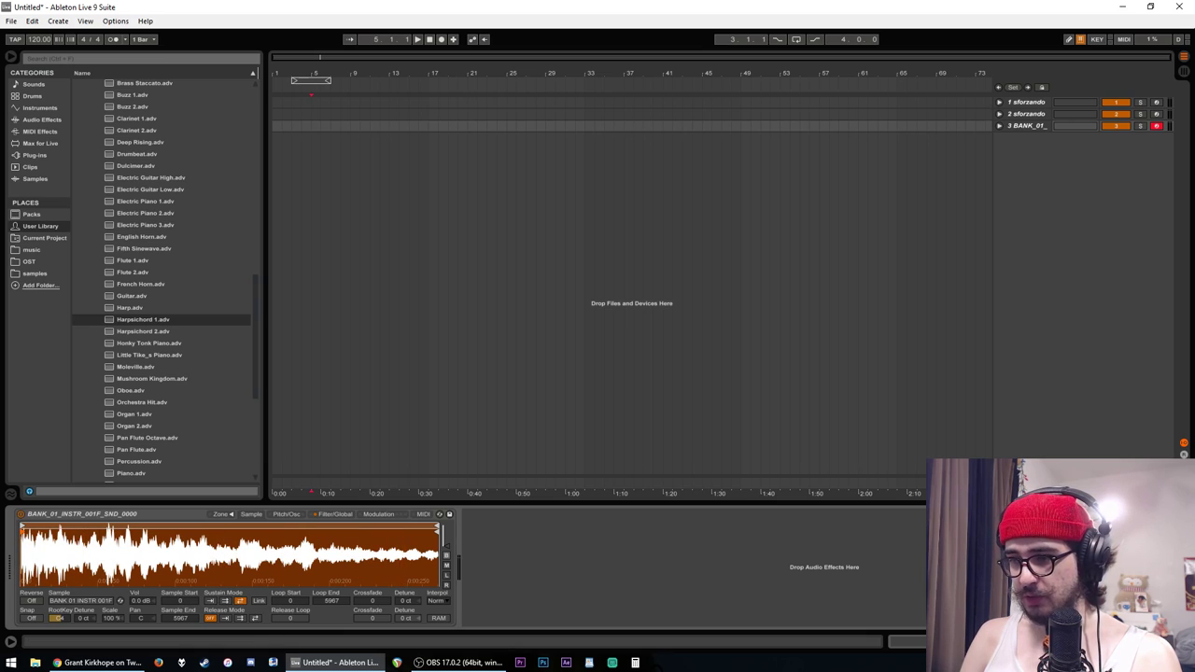
left_click_drag(290, 601, 290, 555)
mouse_move(408, 526)
left_mouse_down()
mouse_move(376, 526)
mouse_move(408, 526)
left_mouse_up()
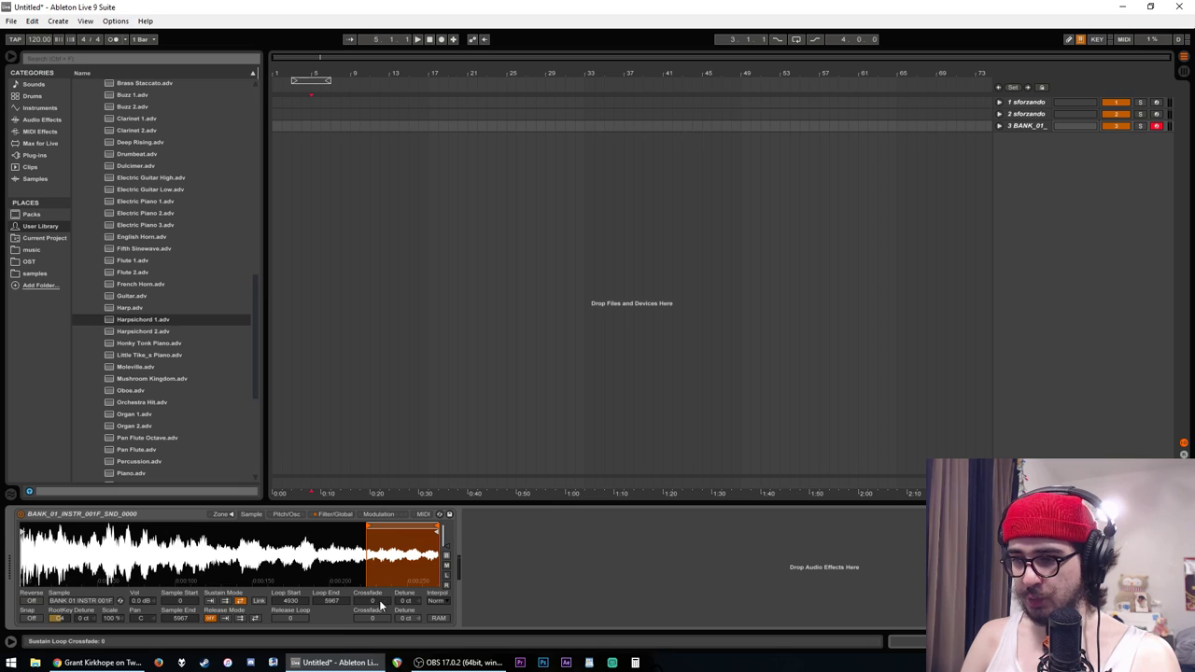
left_click_drag(380, 605, 380, 588)
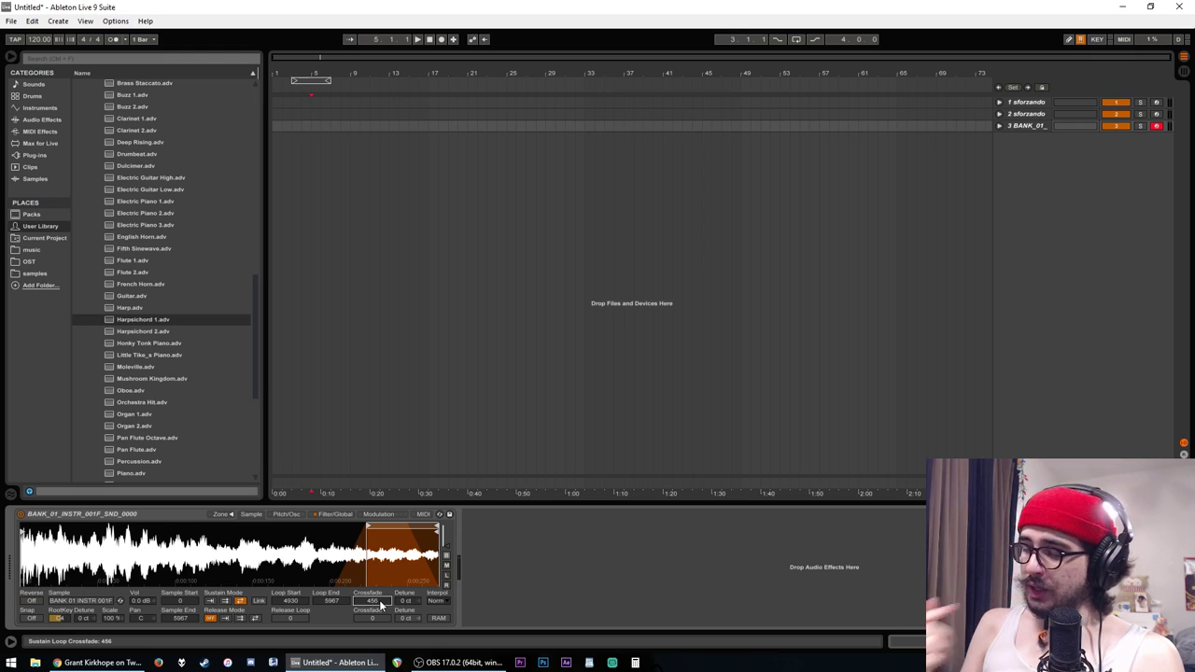
- Switch to Chrome's first tab showing the tweet about solving a years-long production problem
left_click(112, 664)
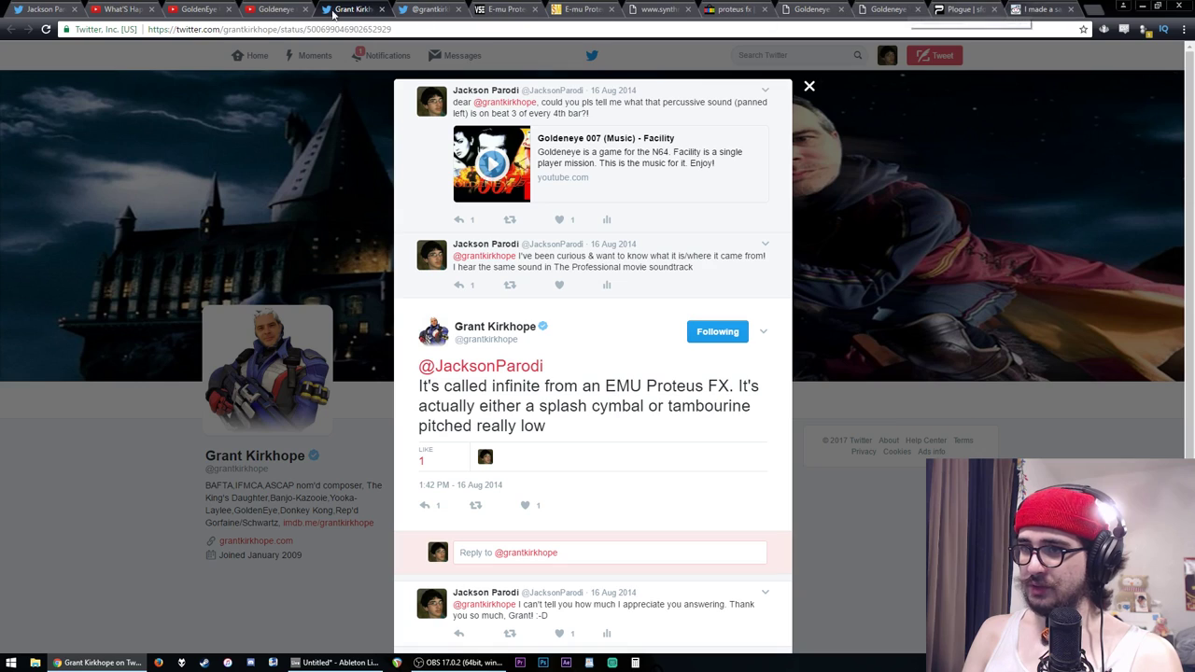
left_click(53, 7)
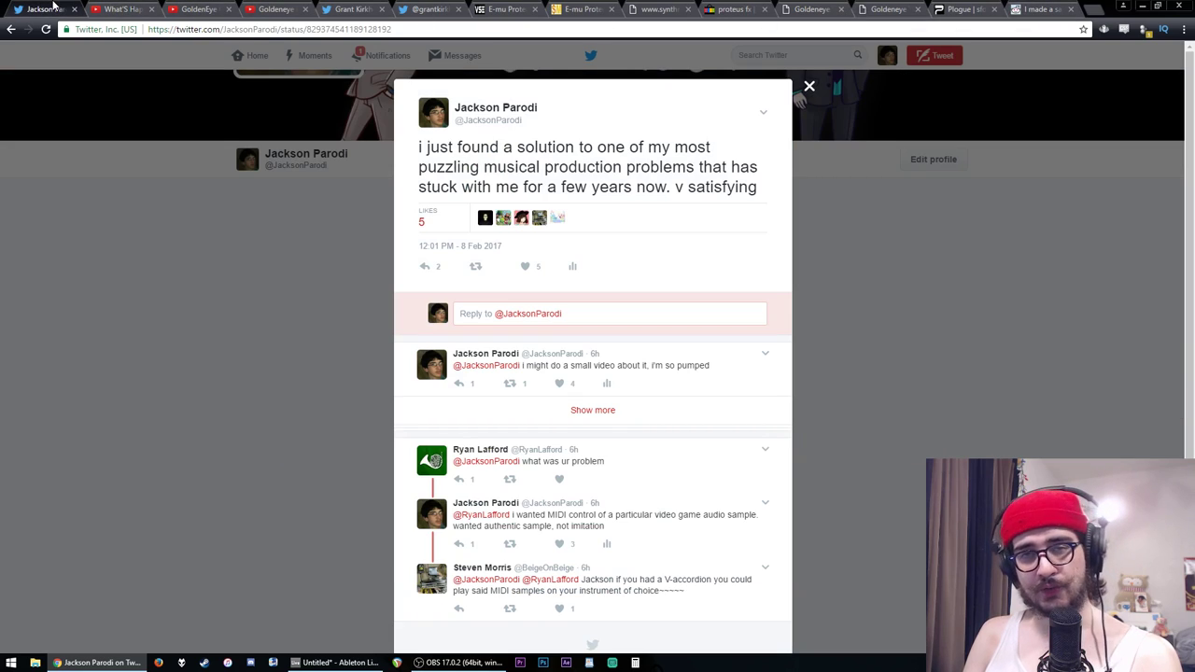